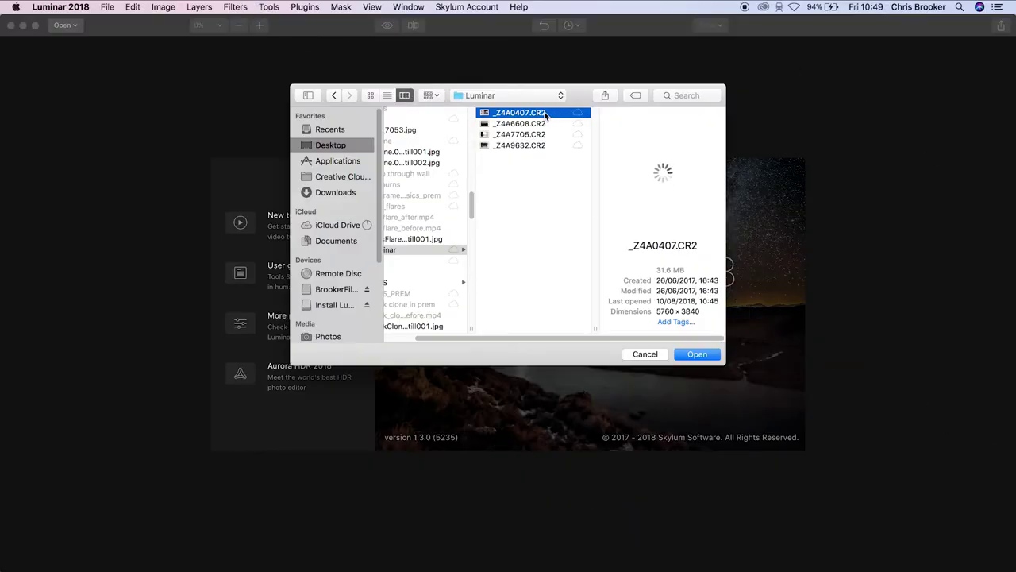
# - Open _Z4A0407.CR2 and rotate it left (CCW) into upright portrait orientation, showing the Filters Catalog
pyautogui.doubleClick(544, 113)
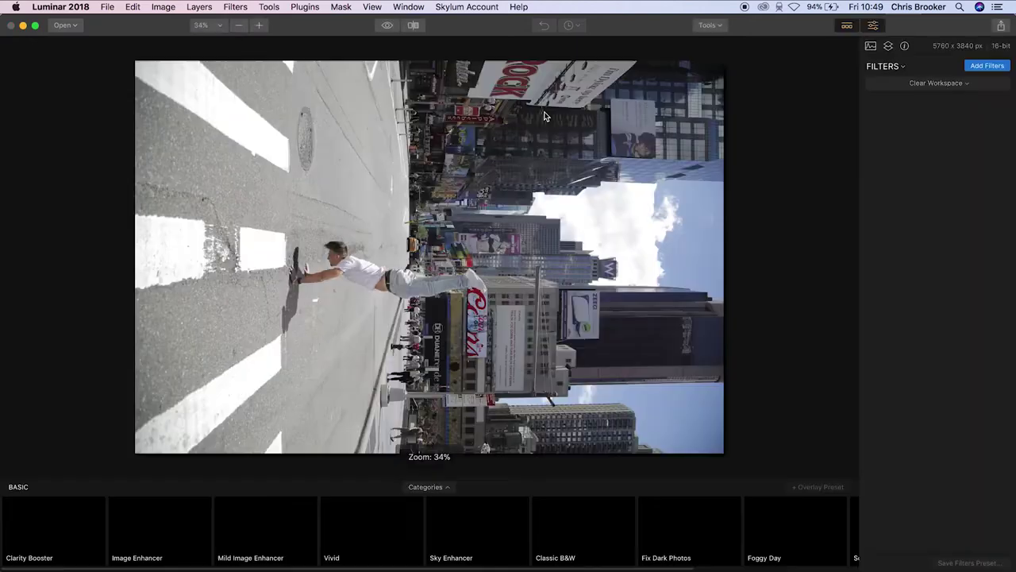
pyautogui.click(167, 7)
pyautogui.click(174, 23)
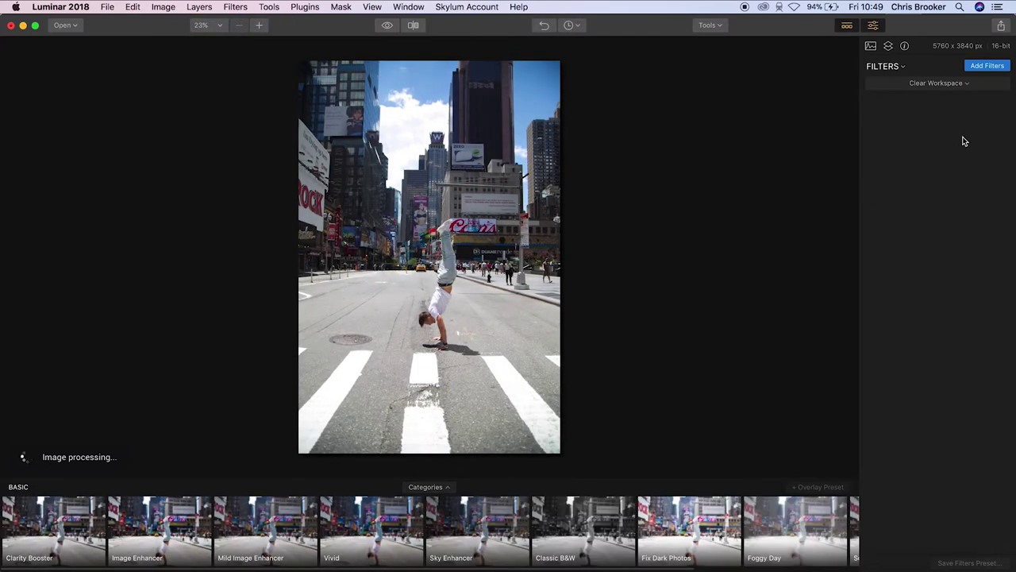
pyautogui.click(979, 69)
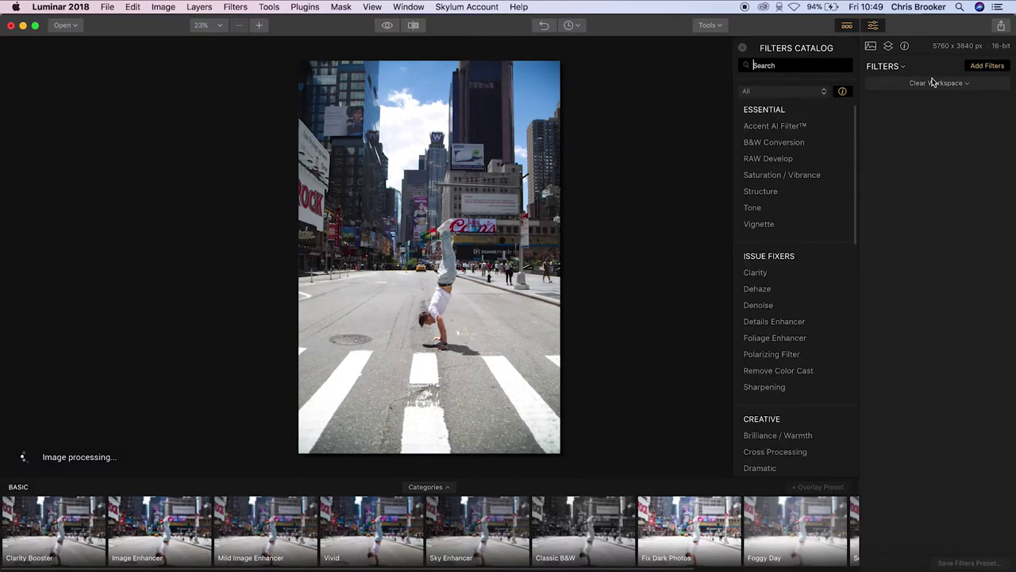
# - Add RAW Develop with exposure 0.24, highlights -55, shadows 34, blacks -15, temperature 4903
pyautogui.click(768, 159)
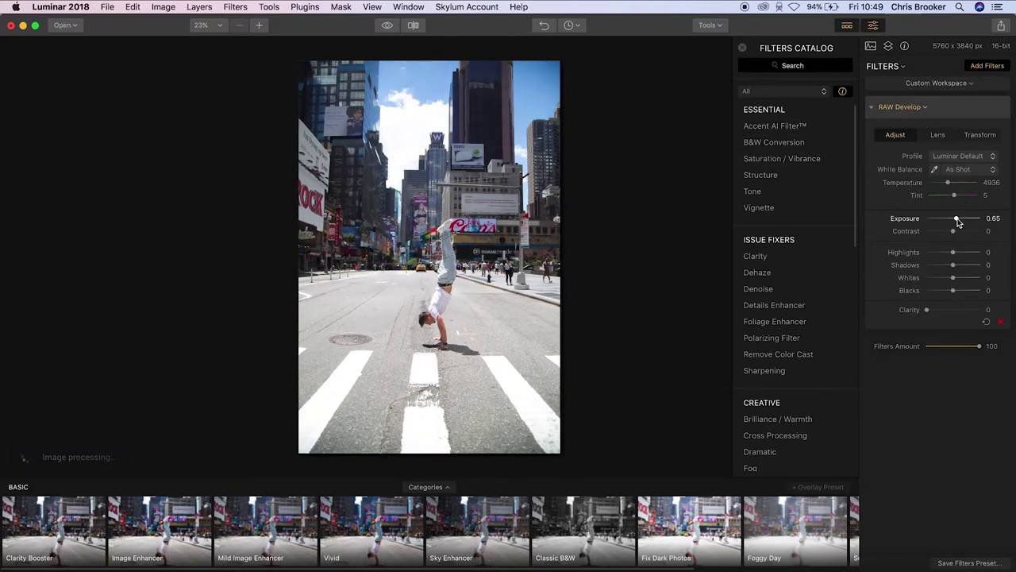
pyautogui.moveTo(954, 223); pyautogui.dragTo(966, 268)
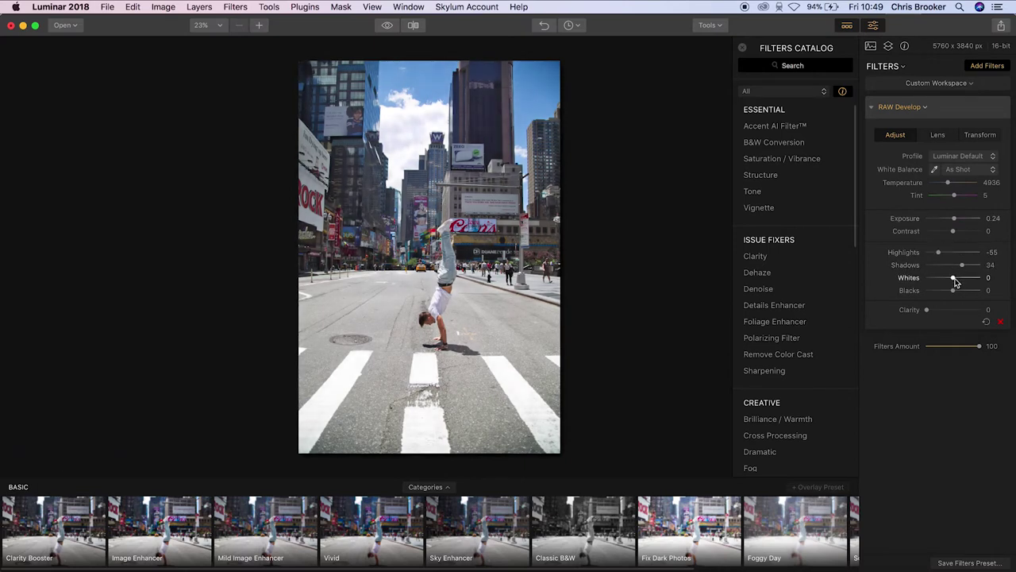
pyautogui.moveTo(967, 293); pyautogui.dragTo(950, 292)
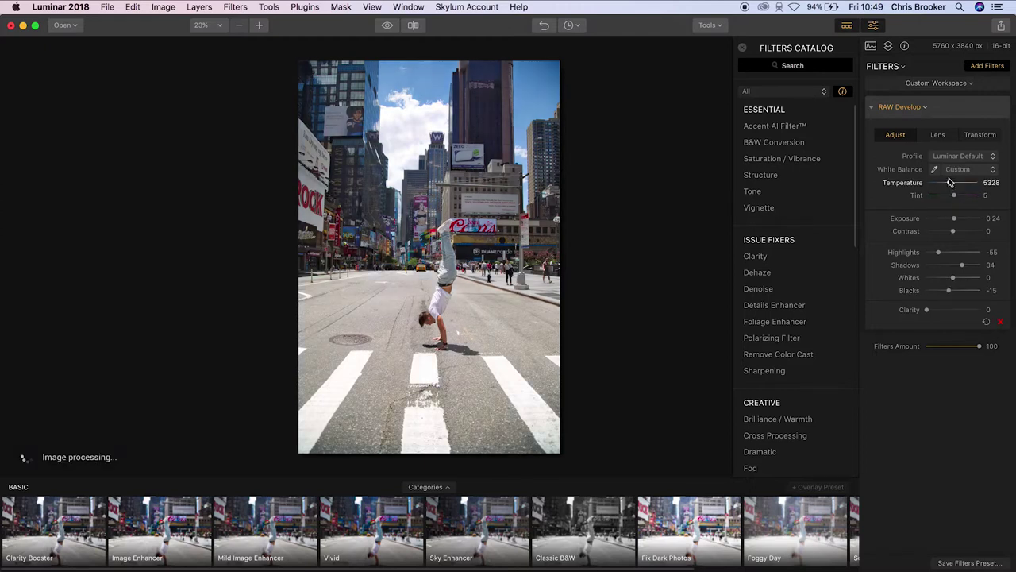
pyautogui.moveTo(951, 182); pyautogui.dragTo(947, 181)
pyautogui.moveTo(824, 181)
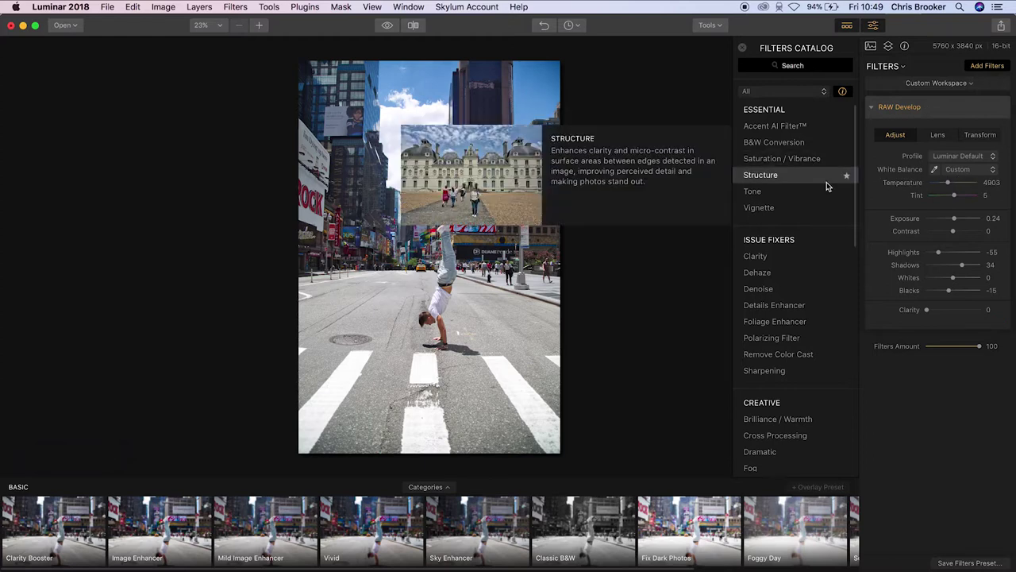
pyautogui.scroll(-5, 827, 183)
# - Add LUT Mapping using the Heulandite - Log LUT with contrast lowered to -85
pyautogui.scroll(-9, 826, 185)
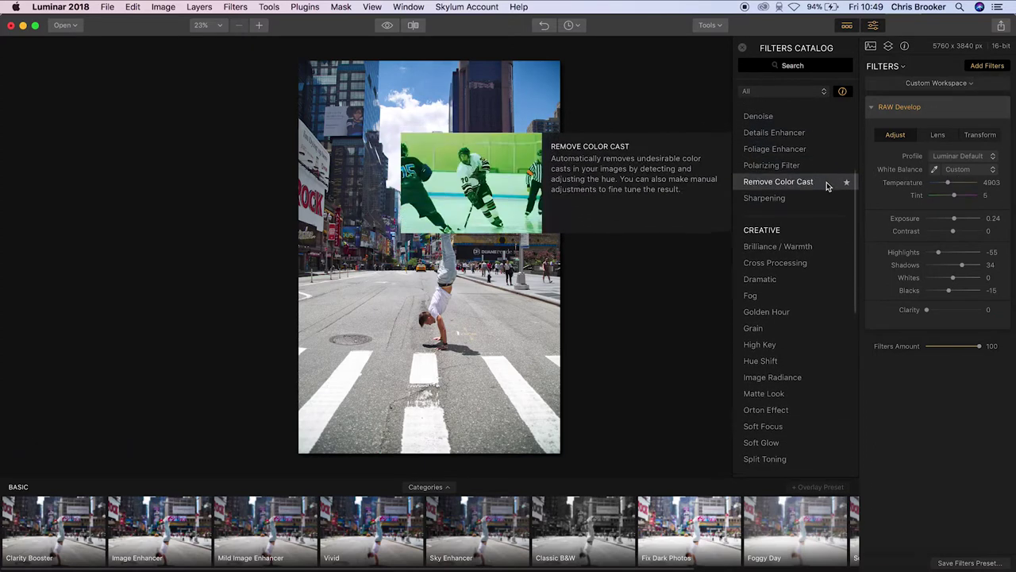
pyautogui.scroll(-7, 827, 186)
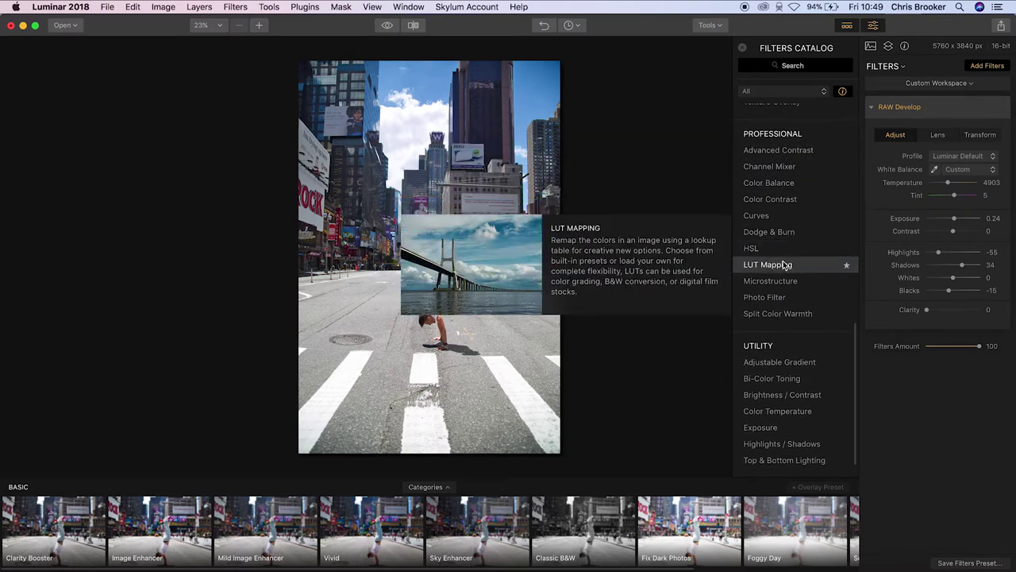
pyautogui.click(779, 270)
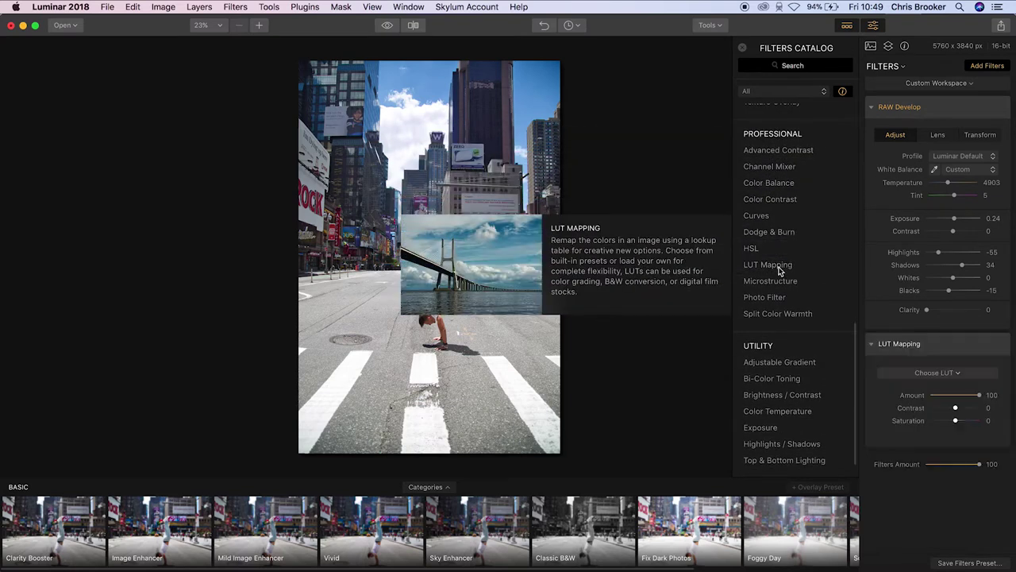
pyautogui.click(936, 373)
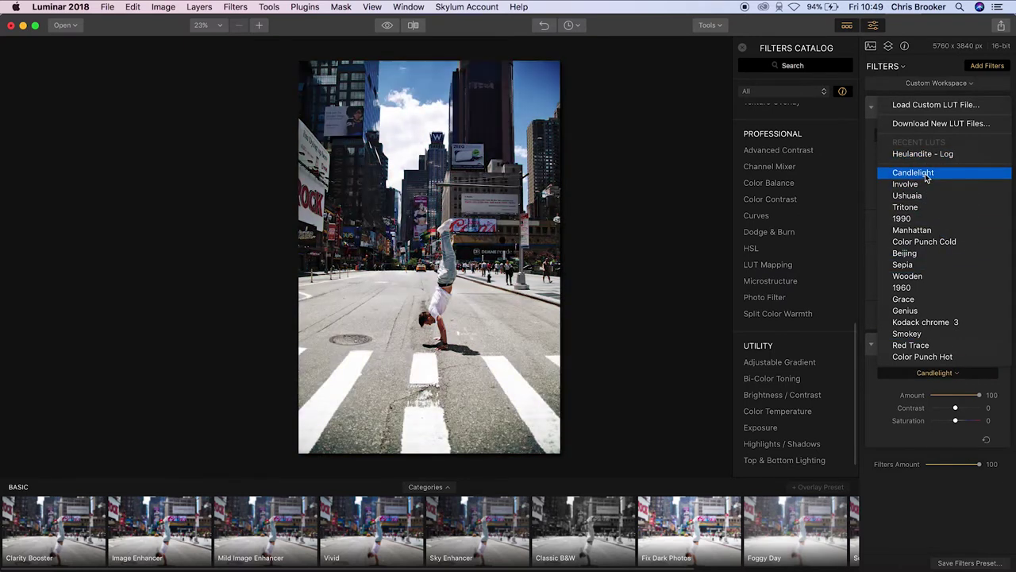
pyautogui.click(929, 157)
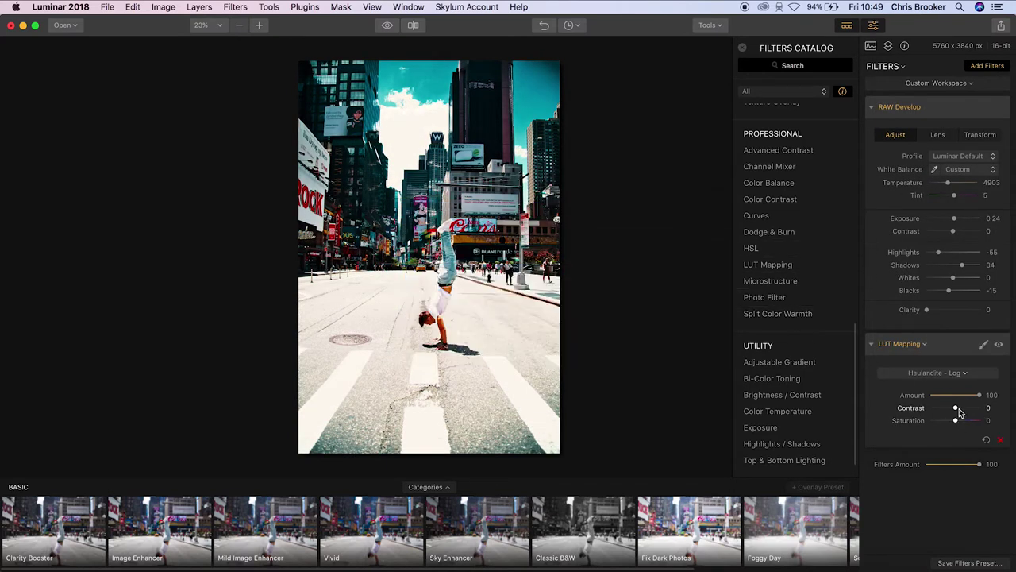
pyautogui.moveTo(956, 407)
pyautogui.mouseDown()
pyautogui.moveTo(976, 407)
pyautogui.moveTo(926, 409)
pyautogui.moveTo(936, 409)
pyautogui.mouseUp()
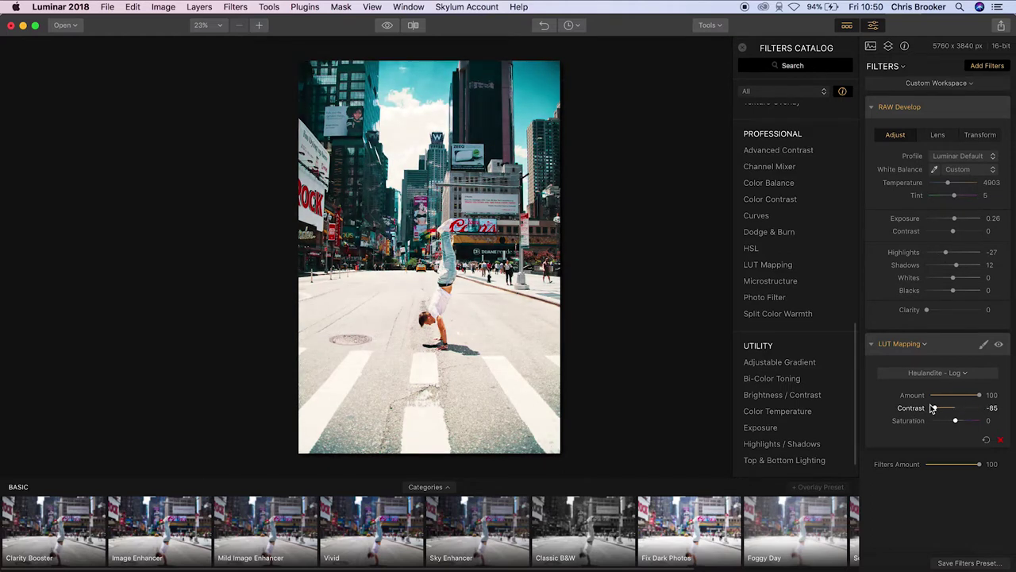
# - Toggle between the original and the edited photo several times to compare the grade
pyautogui.click(388, 26)
pyautogui.click(388, 26)
pyautogui.click(388, 27)
pyautogui.click(389, 26)
pyautogui.click(389, 26)
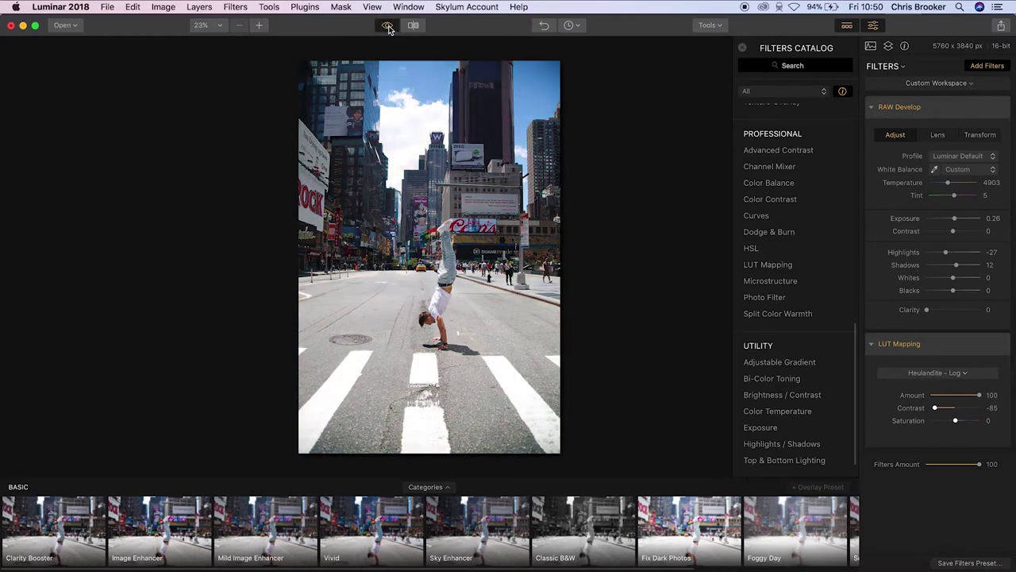
pyautogui.click(389, 26)
pyautogui.click(389, 26)
pyautogui.click(389, 26)
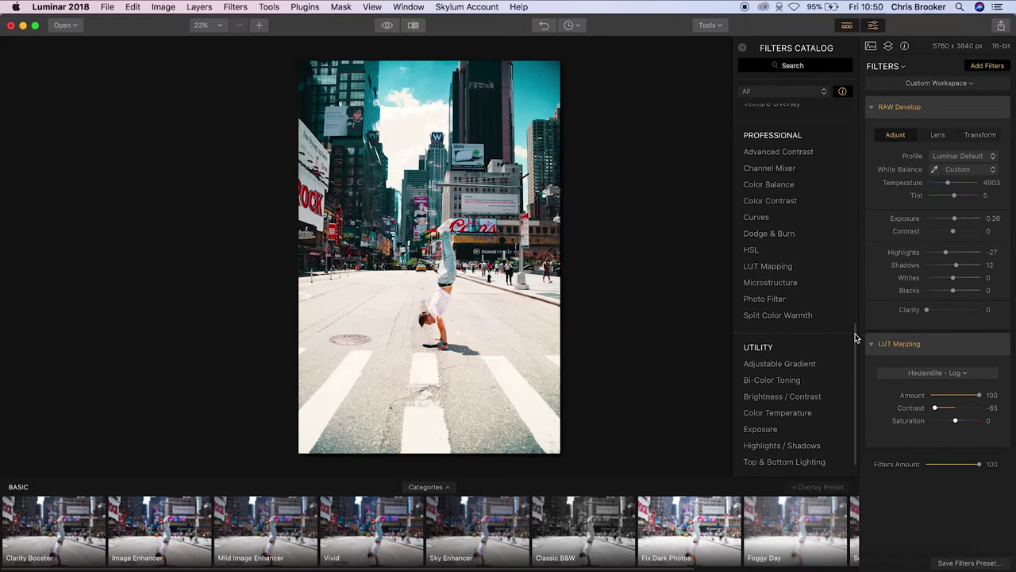
pyautogui.moveTo(856, 333); pyautogui.dragTo(834, 104)
# - Add a Vignette with amount -57, size 2 and feather 100
pyautogui.moveTo(820, 141)
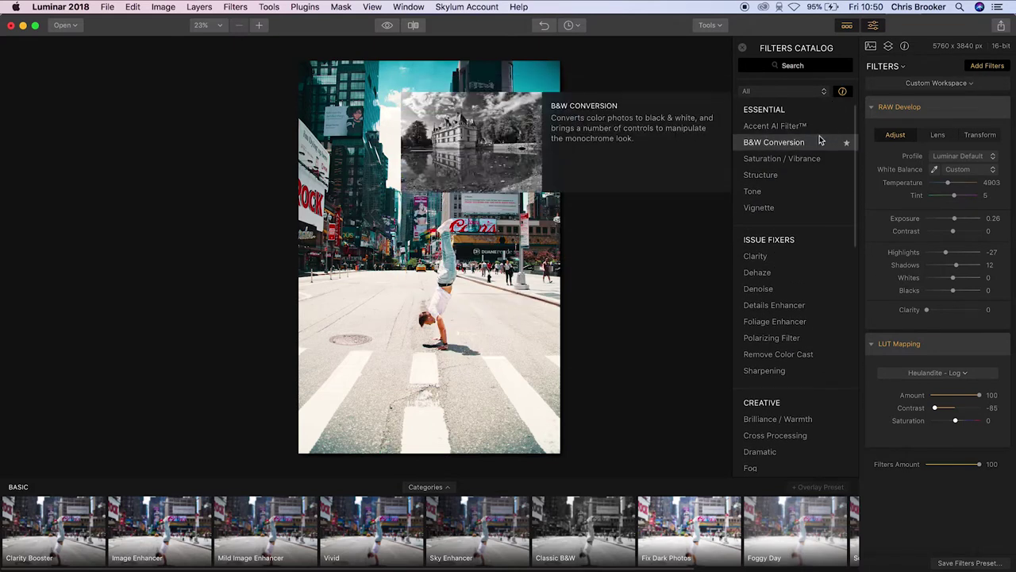
pyautogui.click(774, 210)
pyautogui.moveTo(953, 424)
pyautogui.mouseDown()
pyautogui.moveTo(914, 422)
pyautogui.moveTo(929, 427)
pyautogui.moveTo(937, 414)
pyautogui.mouseUp()
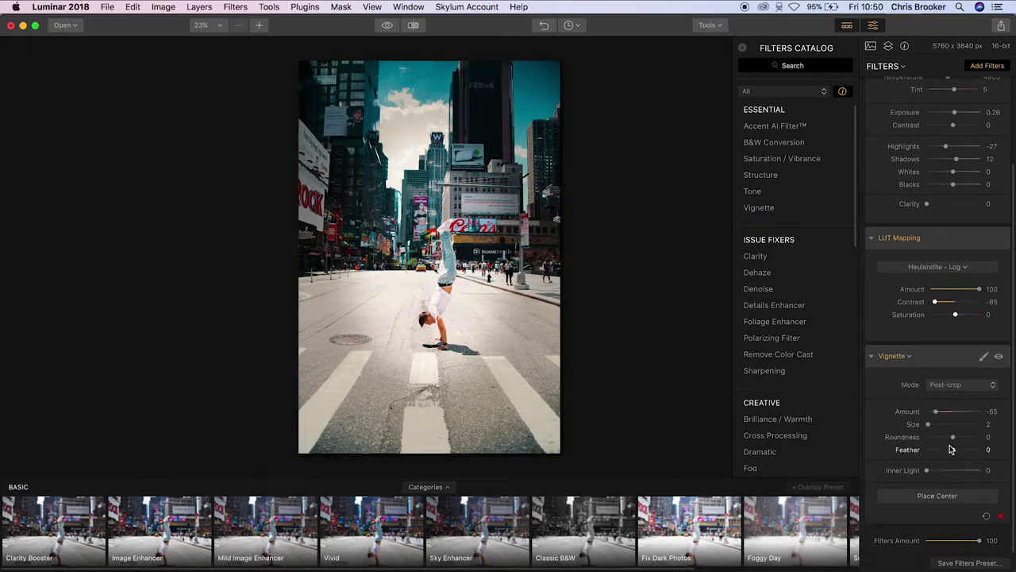
pyautogui.click(951, 412)
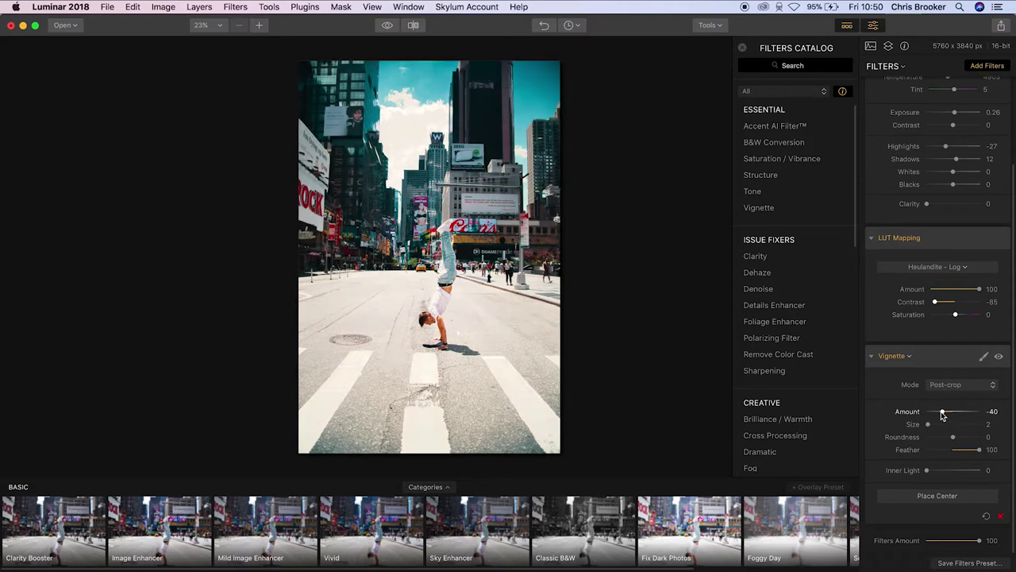
pyautogui.click(947, 414)
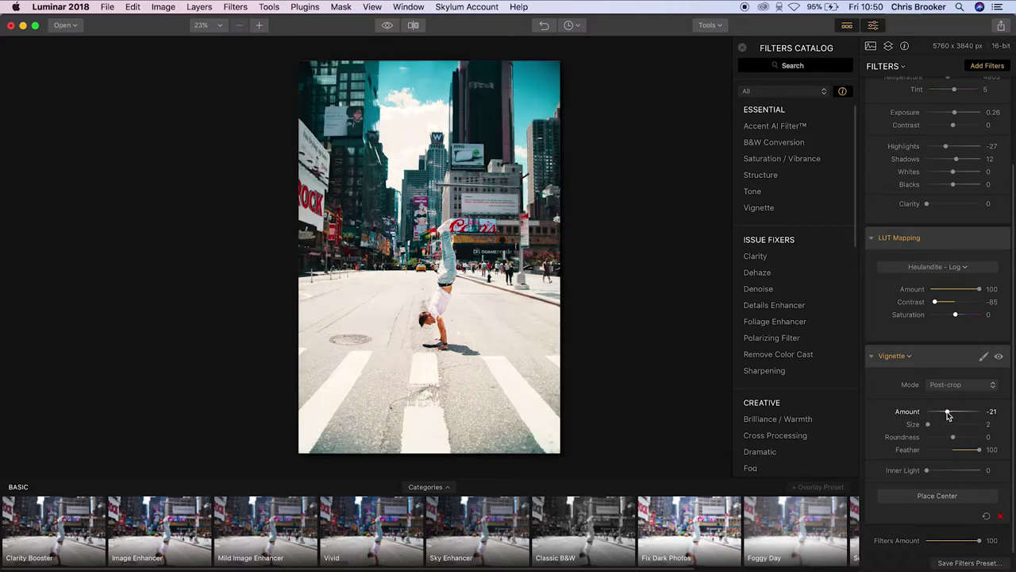
pyautogui.moveTo(951, 414); pyautogui.dragTo(937, 414)
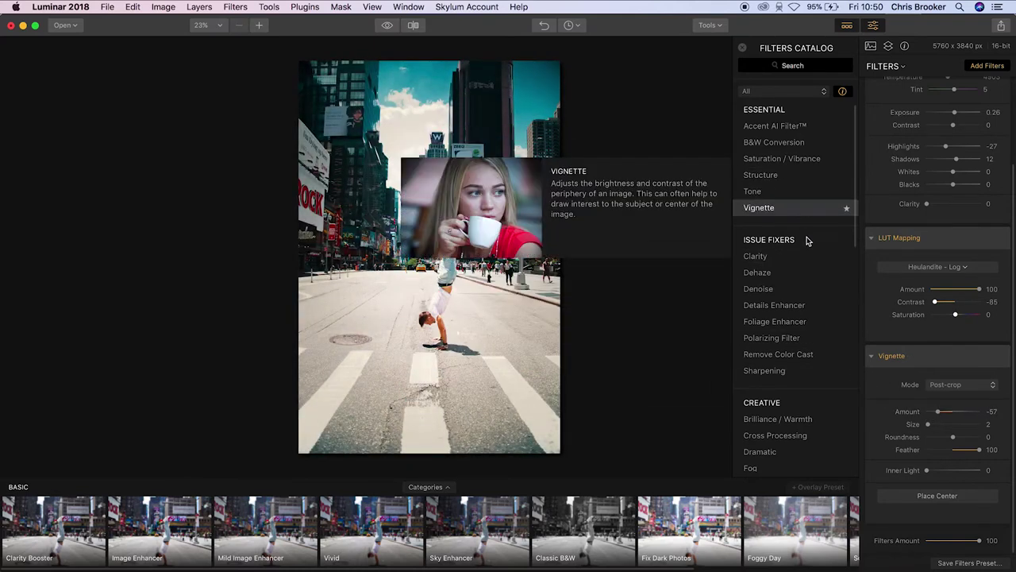
# - Read the descriptions of the Creative filters in the catalog
pyautogui.moveTo(808, 263)
pyautogui.moveTo(820, 304)
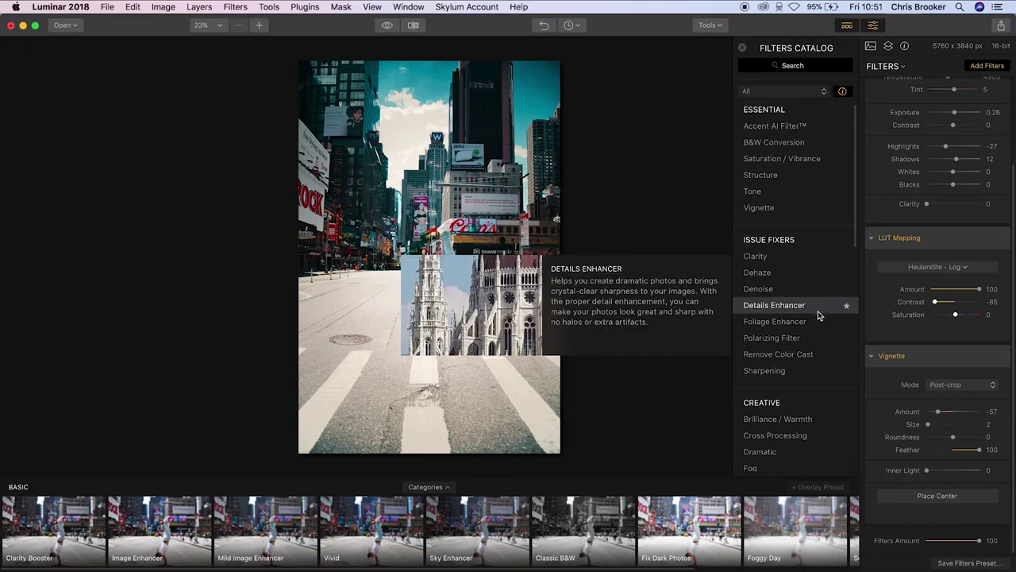
pyautogui.moveTo(821, 324)
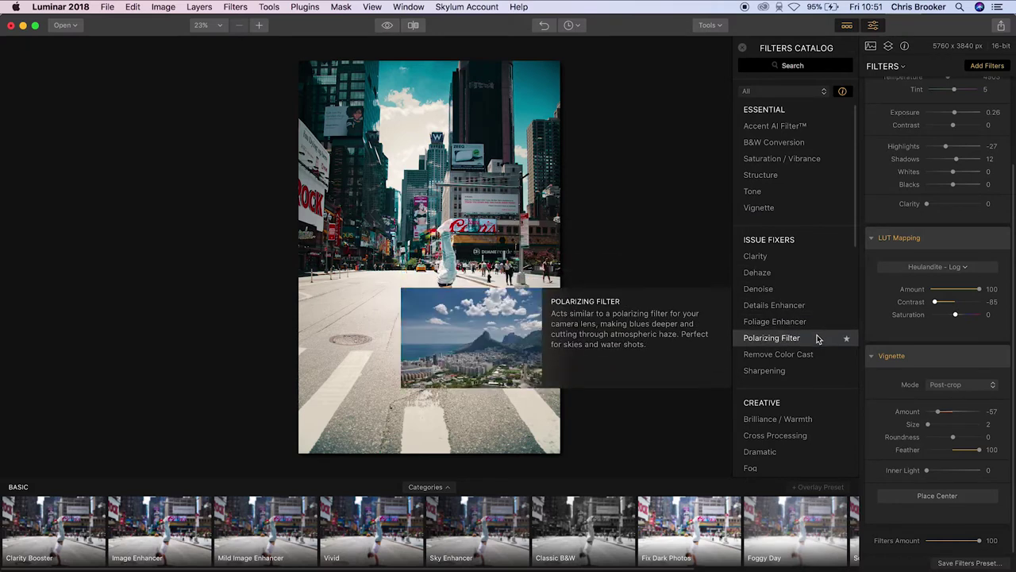
pyautogui.moveTo(818, 356)
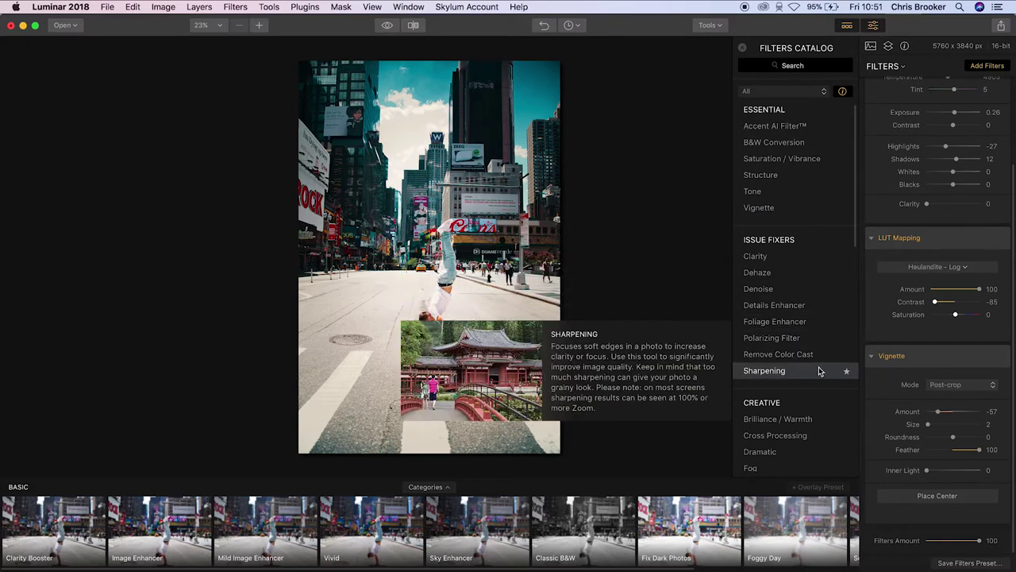
pyautogui.moveTo(857, 220); pyautogui.dragTo(862, 267)
pyautogui.scroll(-5, 862, 267)
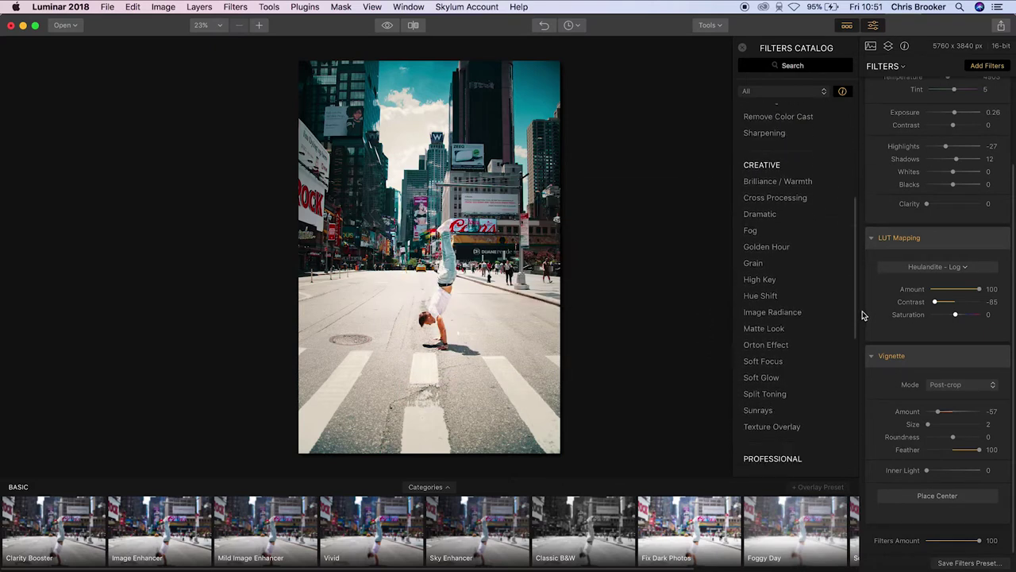
# - Look through the Professional and Utility filter descriptions and add Top & Bottom Lighting
pyautogui.moveTo(804, 165)
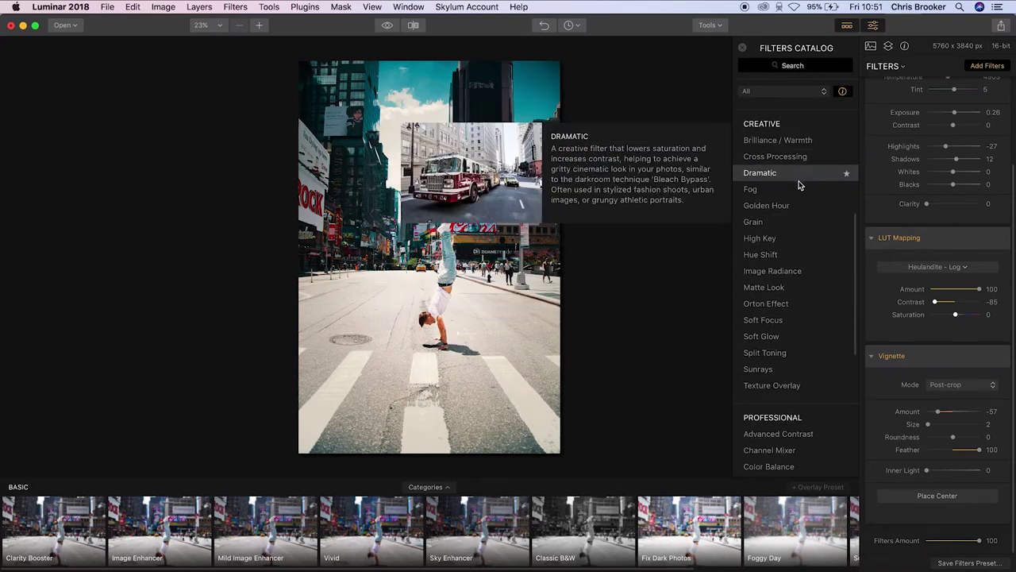
pyautogui.moveTo(790, 205)
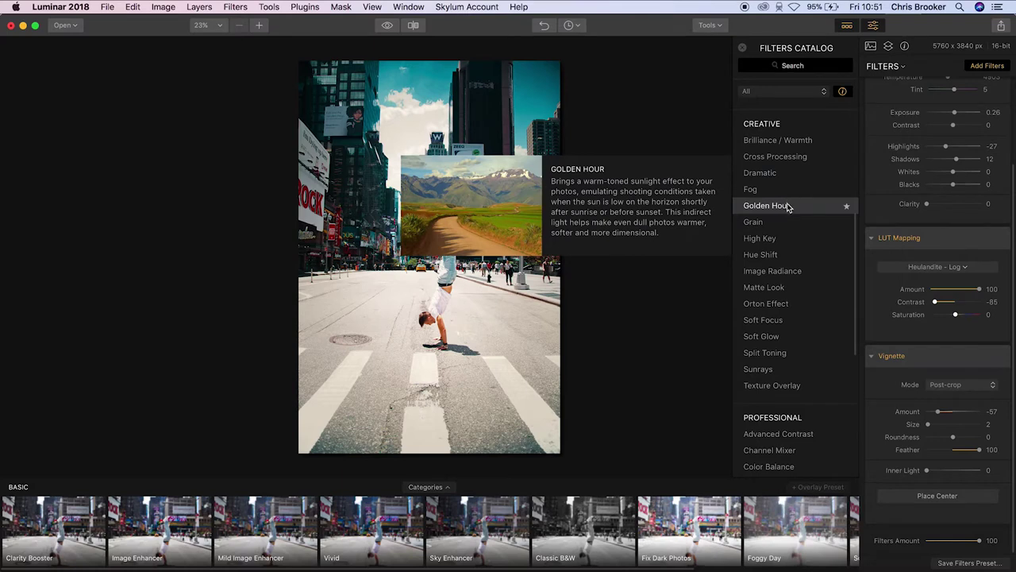
pyautogui.moveTo(796, 286)
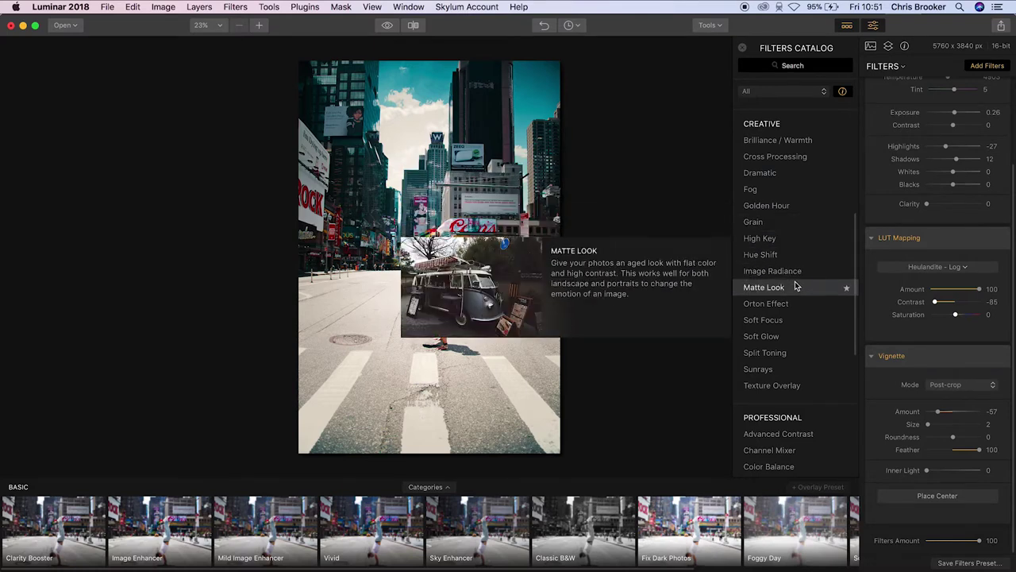
pyautogui.moveTo(826, 338)
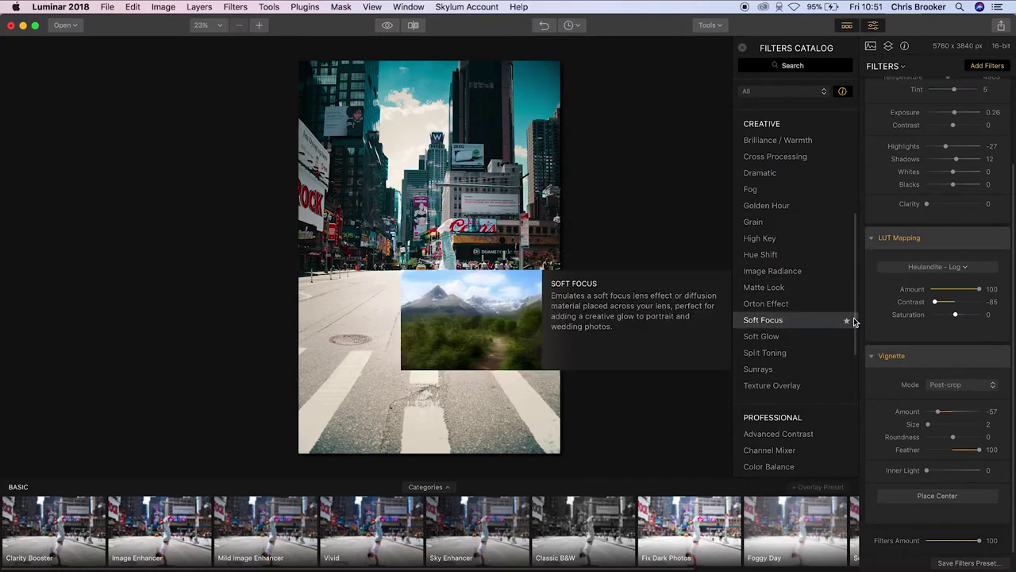
pyautogui.scroll(-5, 858, 369)
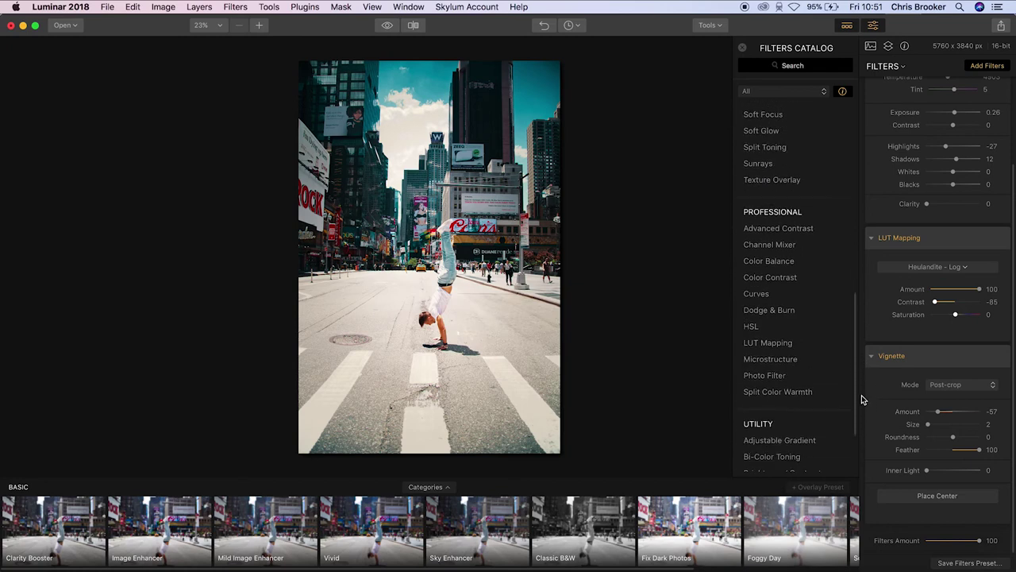
pyautogui.scroll(-3, 864, 399)
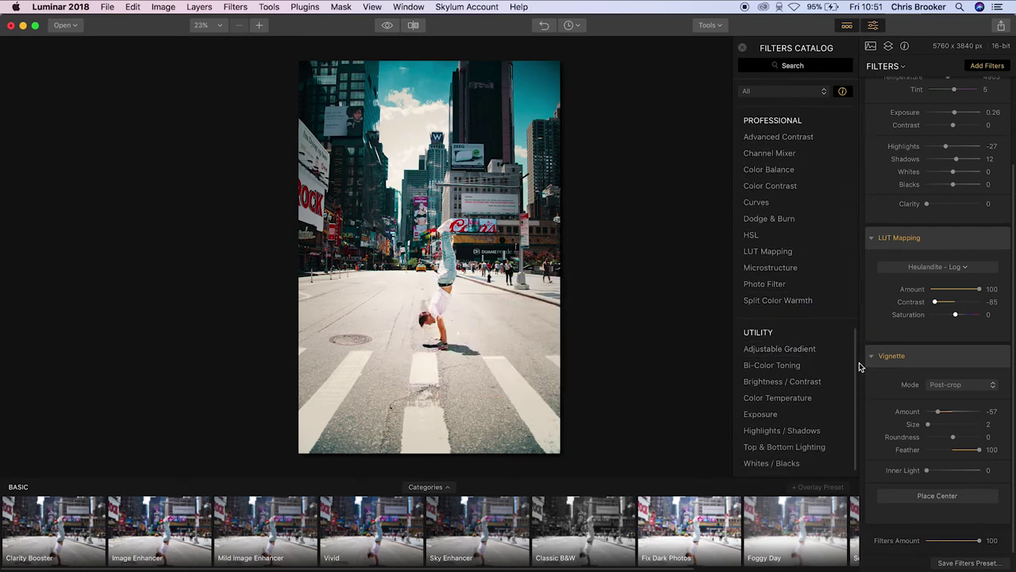
pyautogui.click(788, 448)
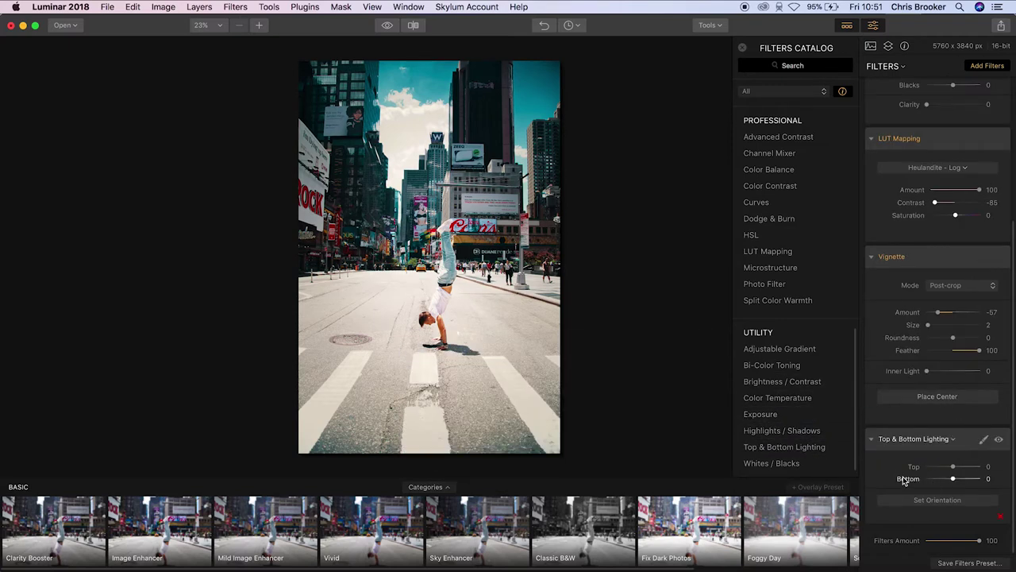
# - Position the Top & Bottom Lighting split lower with a soft blend, Top -71 and Bottom 21
pyautogui.click(937, 500)
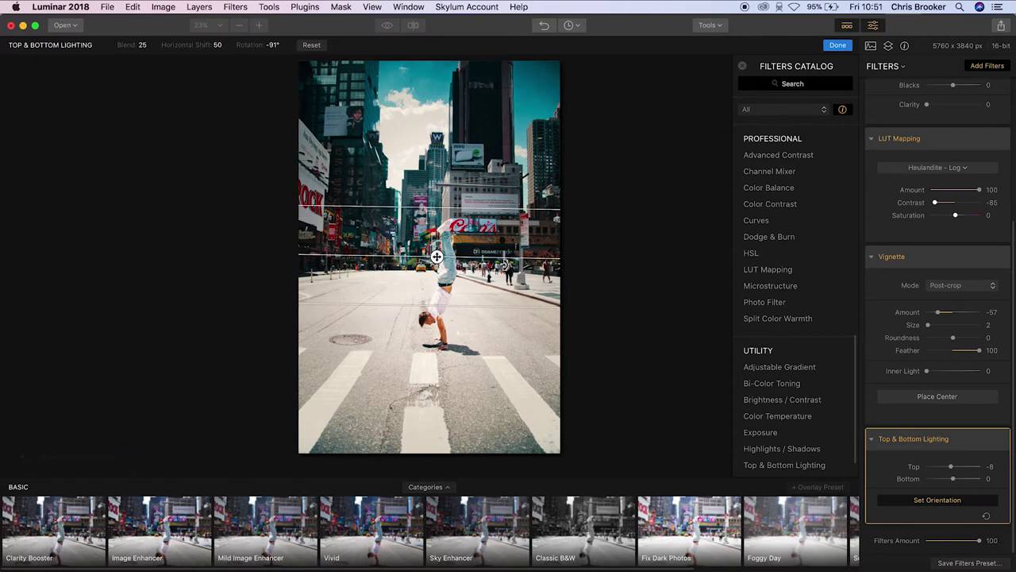
pyautogui.moveTo(437, 257); pyautogui.dragTo(437, 256)
pyautogui.moveTo(437, 257); pyautogui.dragTo(440, 152)
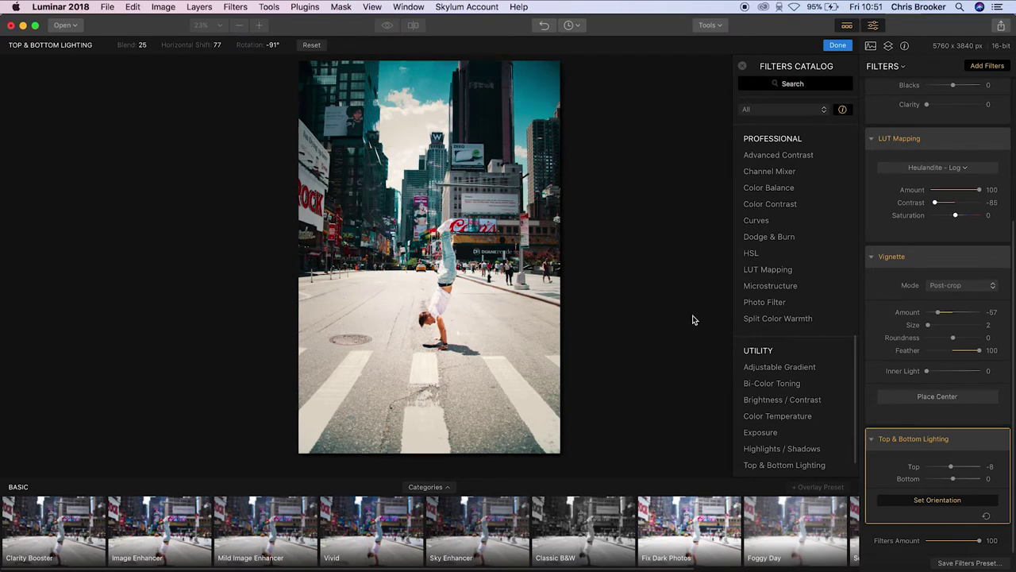
pyautogui.moveTo(951, 467)
pyautogui.mouseDown()
pyautogui.moveTo(961, 468)
pyautogui.moveTo(933, 467)
pyautogui.moveTo(958, 479)
pyautogui.mouseUp()
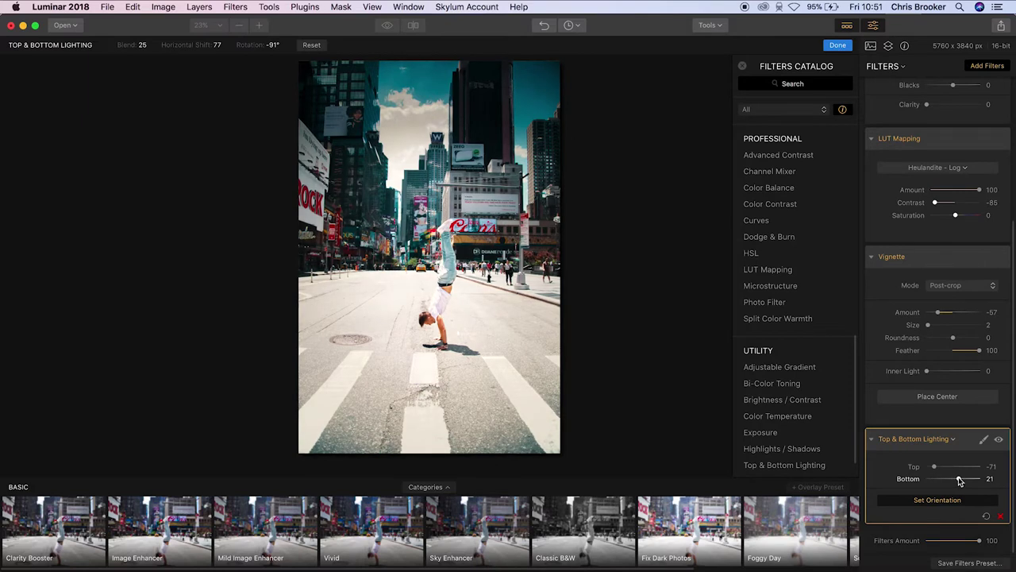
pyautogui.moveTo(531, 209)
pyautogui.moveTo(439, 149); pyautogui.dragTo(436, 151)
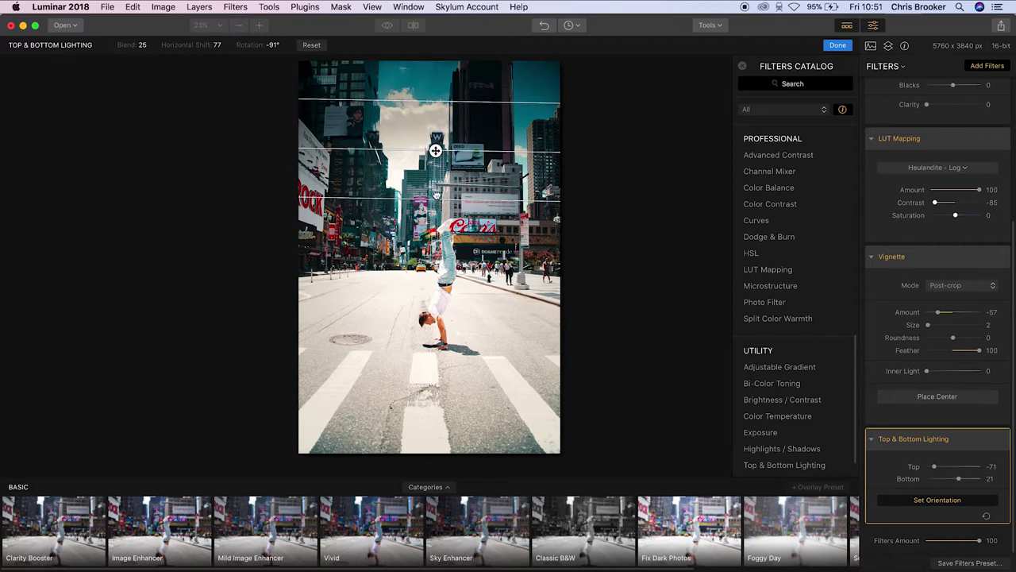
pyautogui.moveTo(436, 150); pyautogui.dragTo(434, 216)
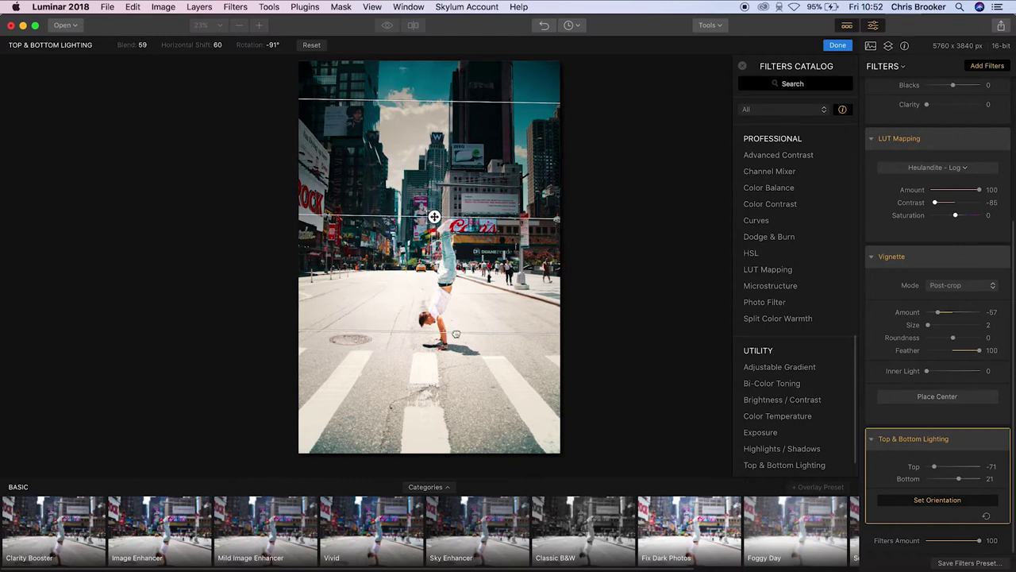
pyautogui.press('Return')
pyautogui.scroll(5, 774, 254)
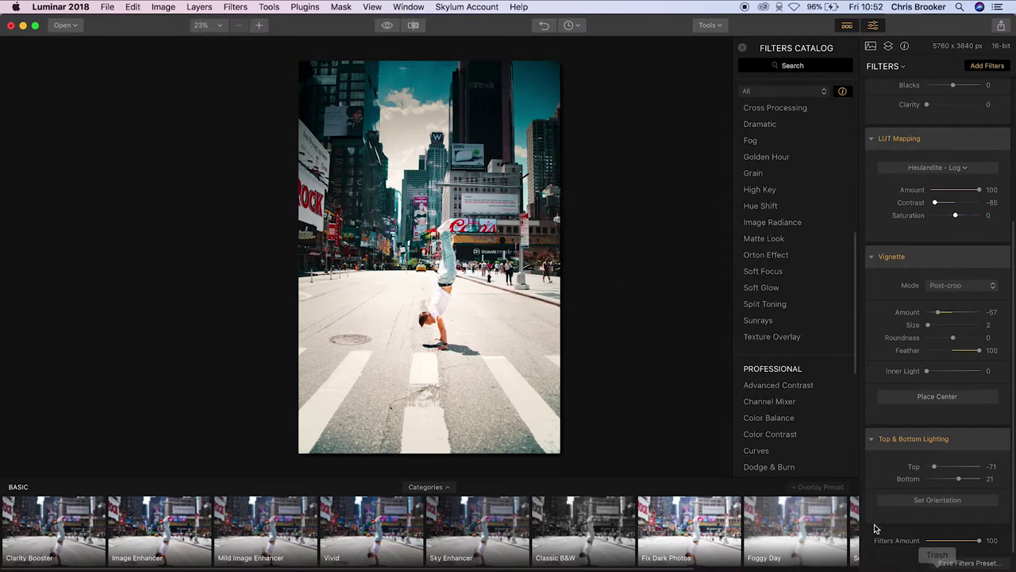
pyautogui.click(795, 321)
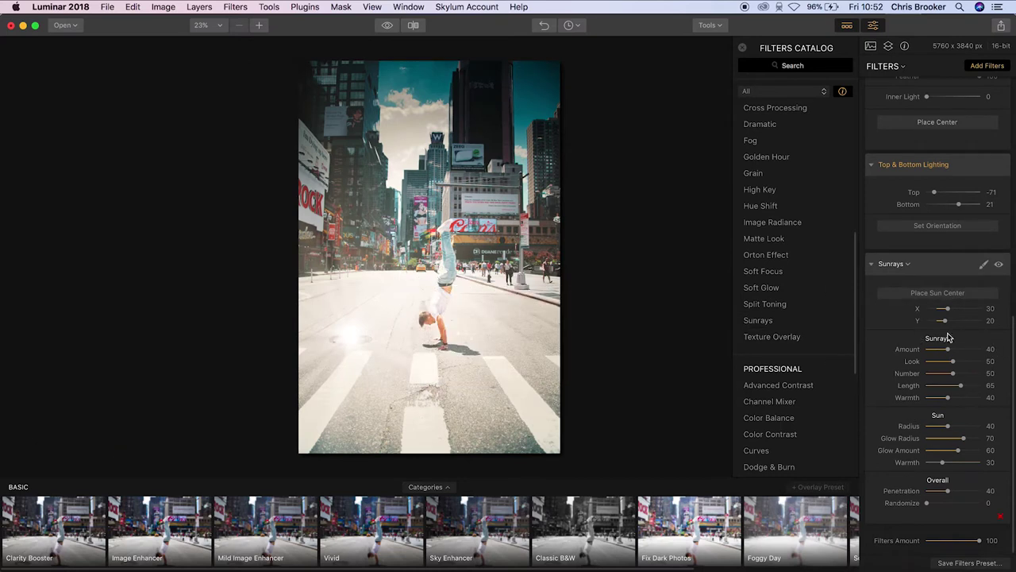
# - Place the sun at the top of the street with Amount 45, Length 100, Radius 100
pyautogui.click(938, 292)
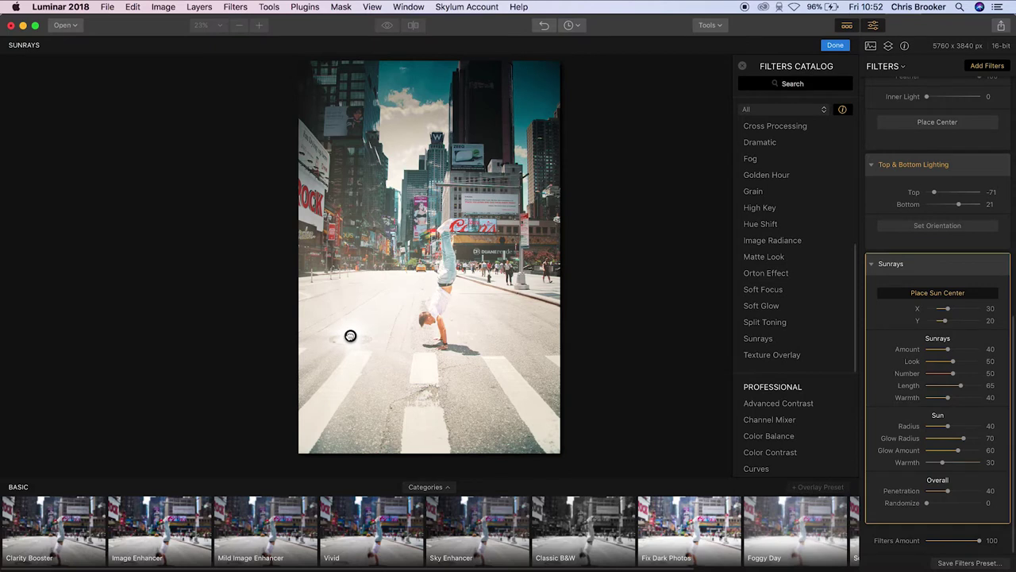
pyautogui.moveTo(350, 336); pyautogui.dragTo(407, 47)
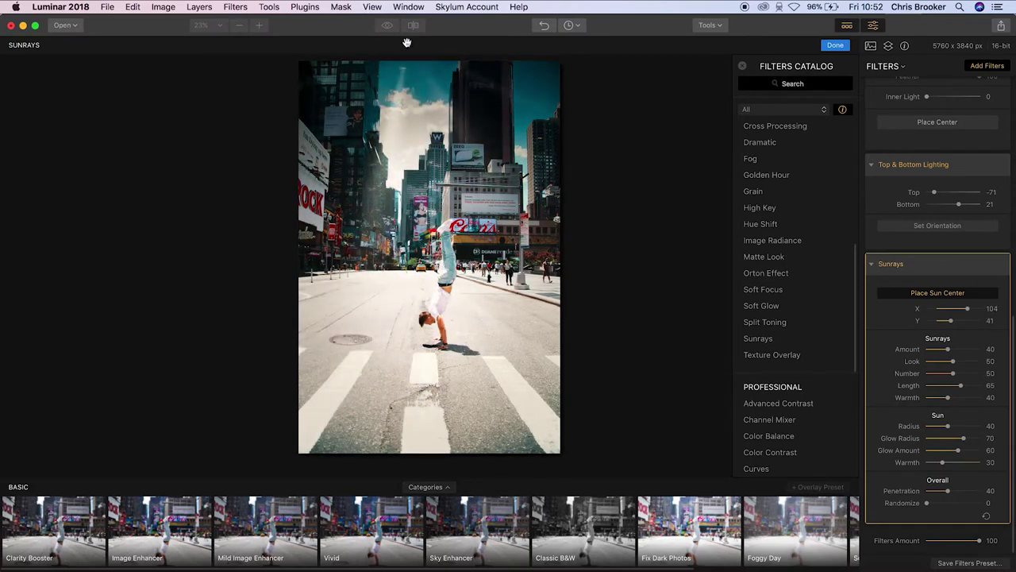
pyautogui.moveTo(955, 351); pyautogui.dragTo(1006, 364)
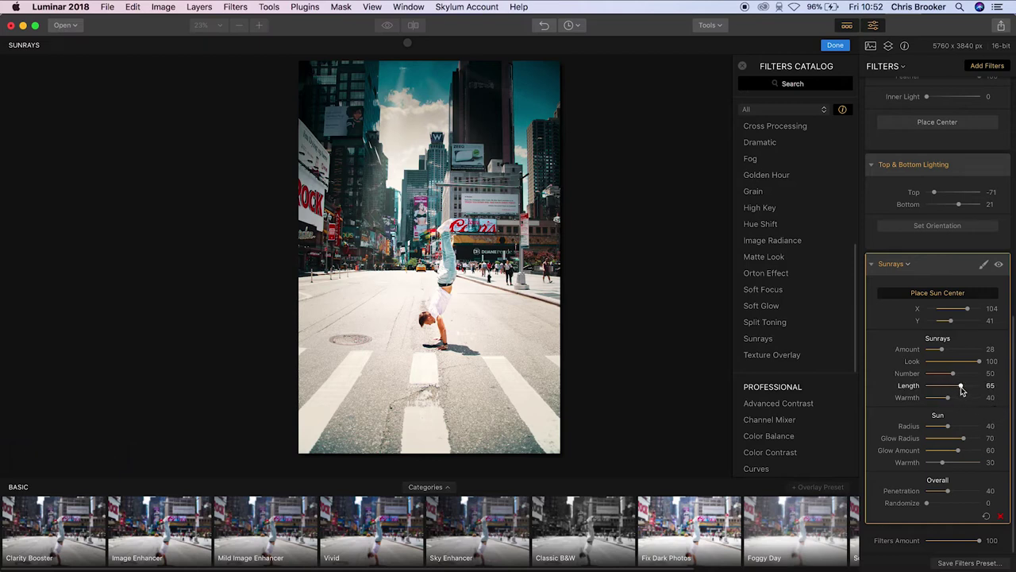
pyautogui.moveTo(965, 390); pyautogui.dragTo(982, 401)
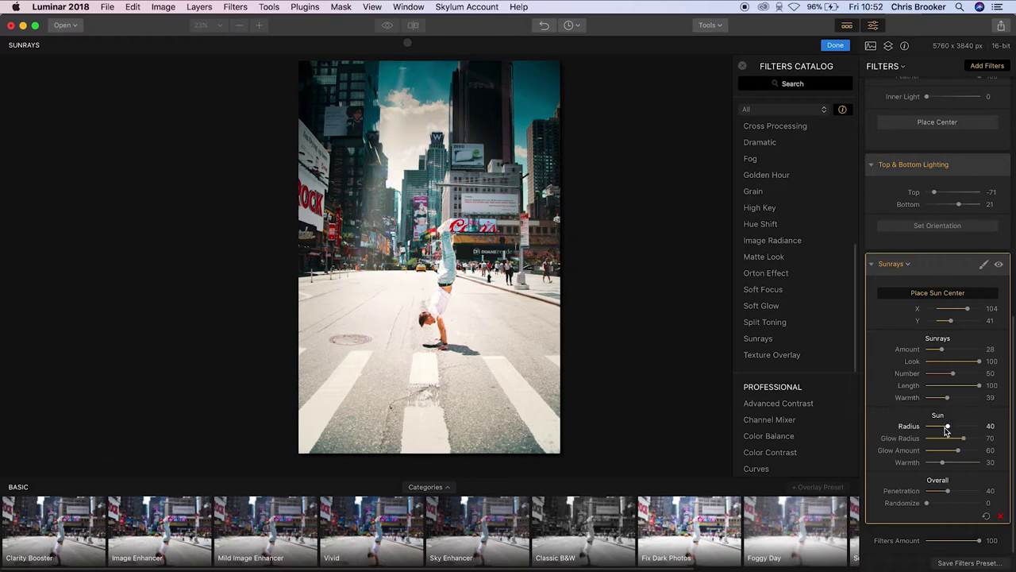
pyautogui.moveTo(946, 431); pyautogui.dragTo(971, 459)
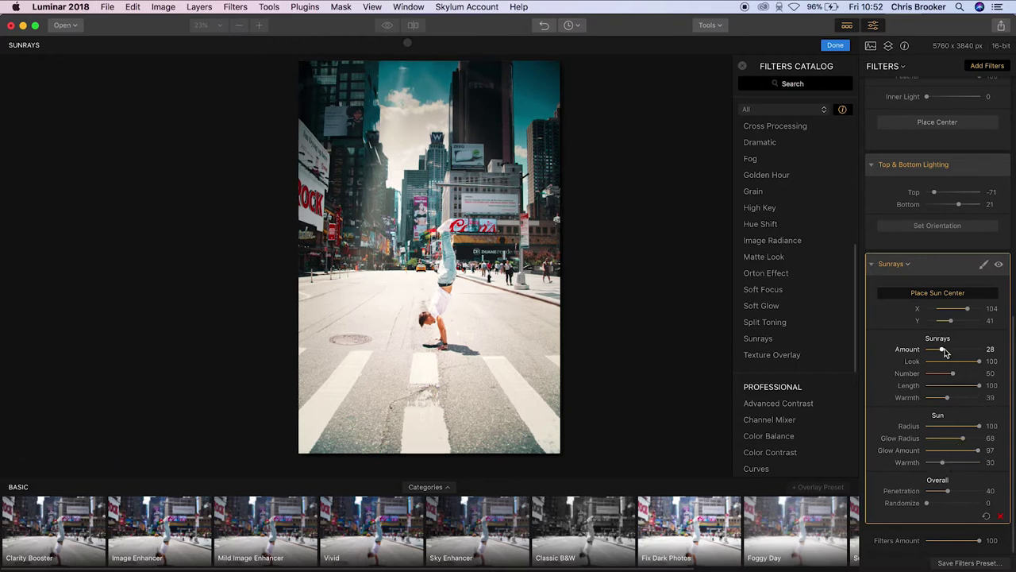
pyautogui.moveTo(945, 353)
pyautogui.mouseDown()
pyautogui.moveTo(973, 357)
pyautogui.moveTo(952, 356)
pyautogui.mouseUp()
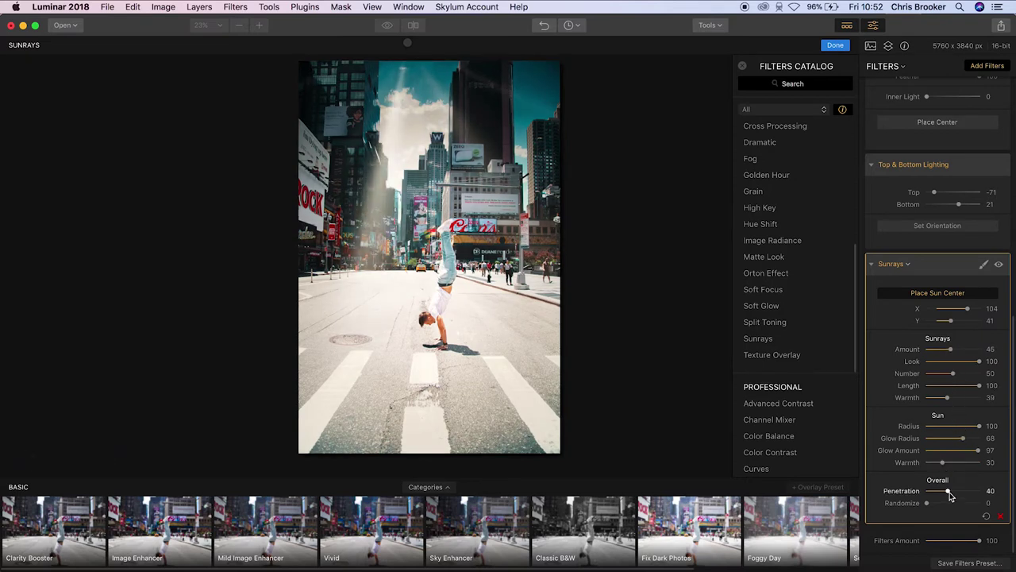
pyautogui.moveTo(953, 494); pyautogui.dragTo(952, 493)
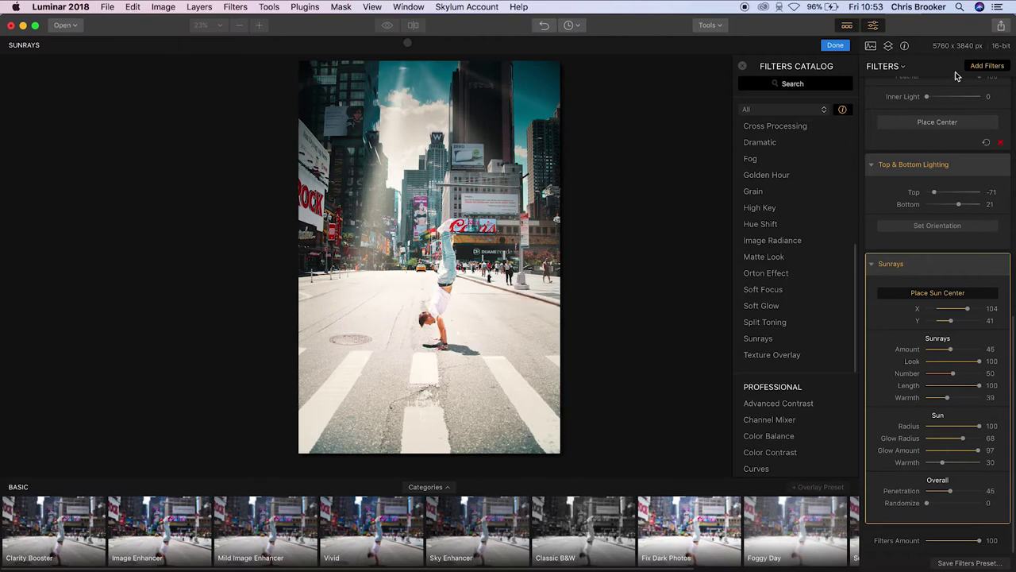
pyautogui.click(980, 66)
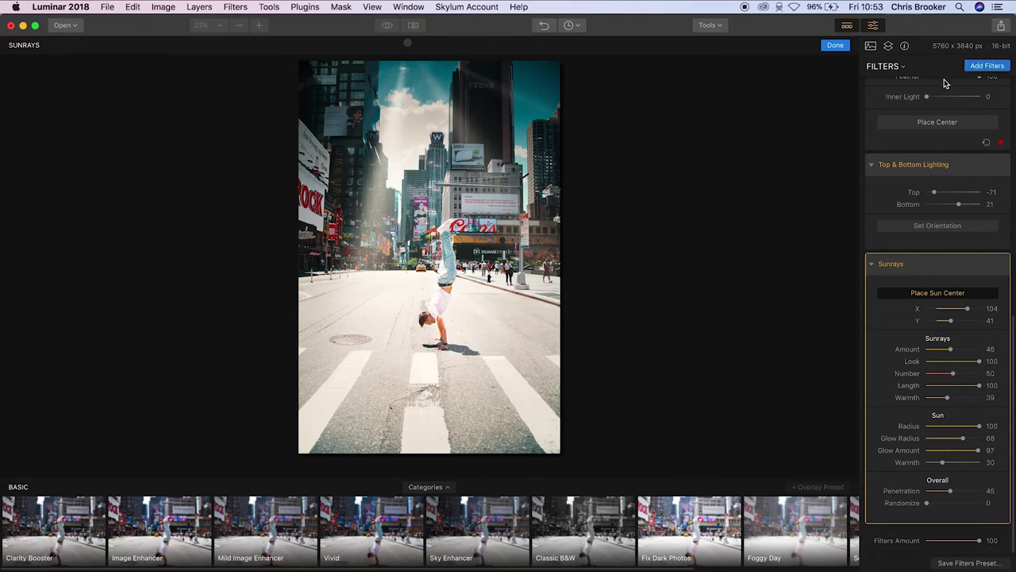
# - Finish placing the sun, then view a before/after split of the photo and turn it off
pyautogui.click(835, 45)
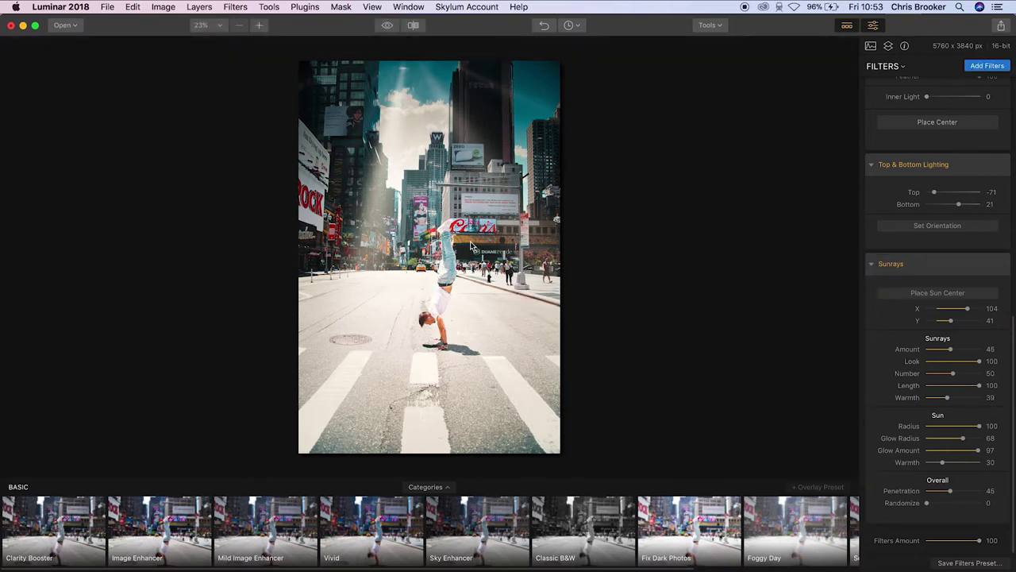
pyautogui.click(413, 26)
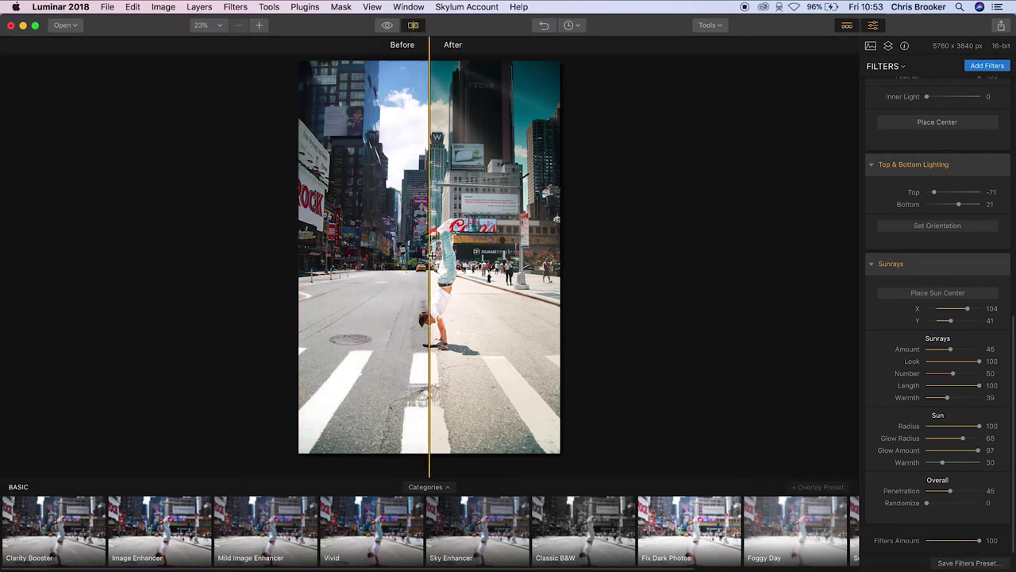
pyautogui.moveTo(432, 254); pyautogui.dragTo(302, 296)
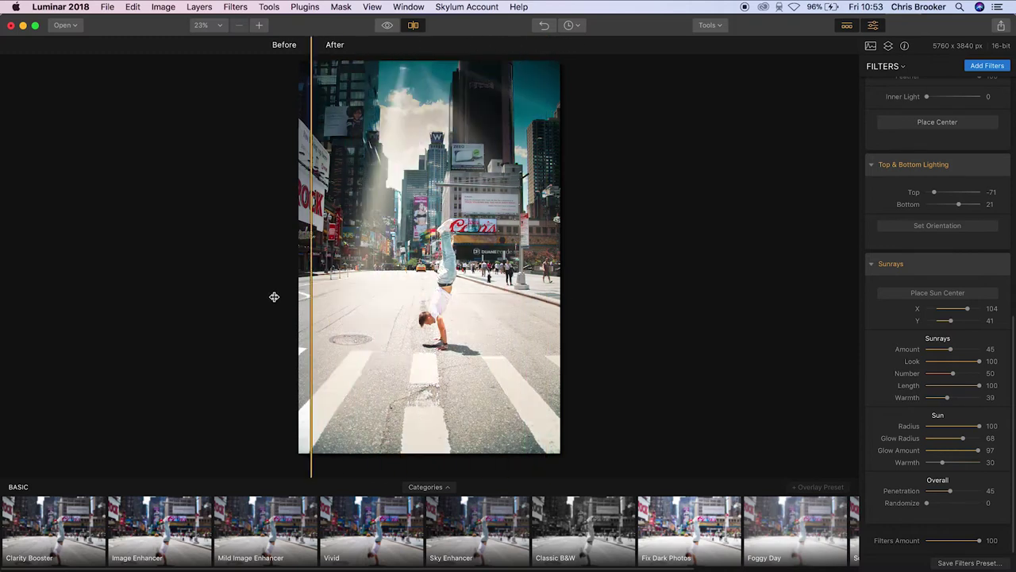
pyautogui.click(411, 27)
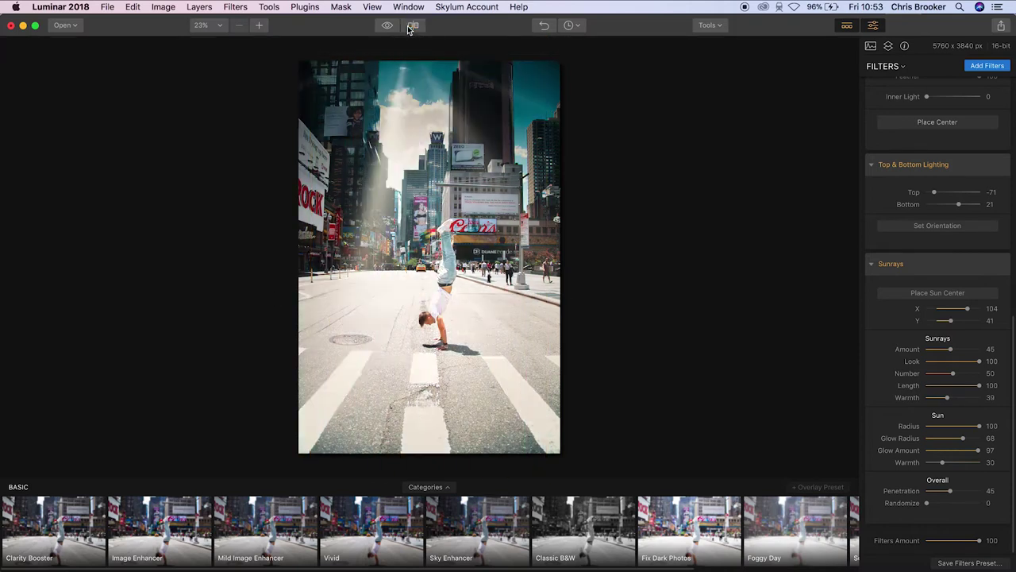
pyautogui.click(714, 31)
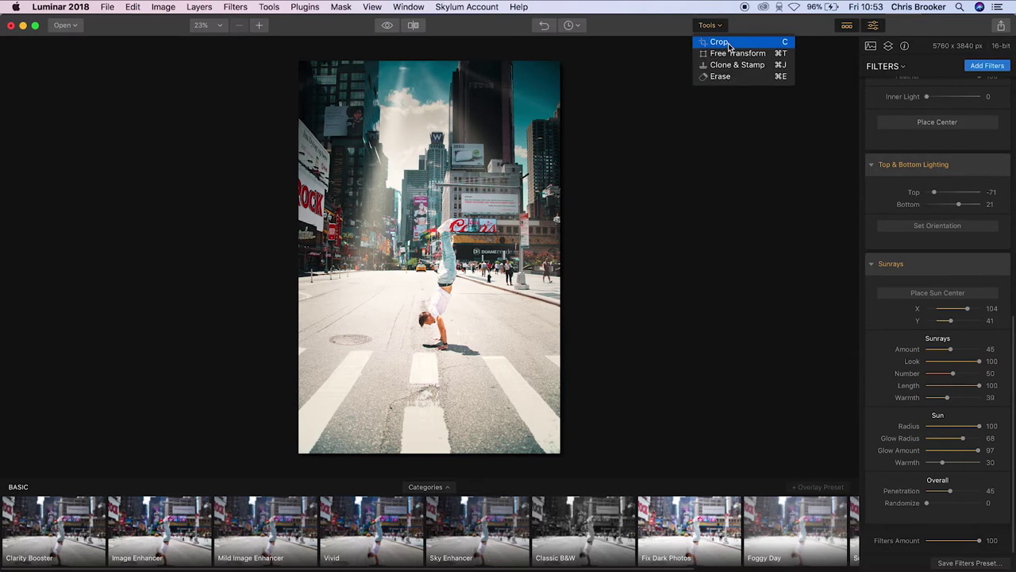
# - Crop the left edge inward and tilt the frame 0.58°, to about 5748 × 3582
pyautogui.click(725, 40)
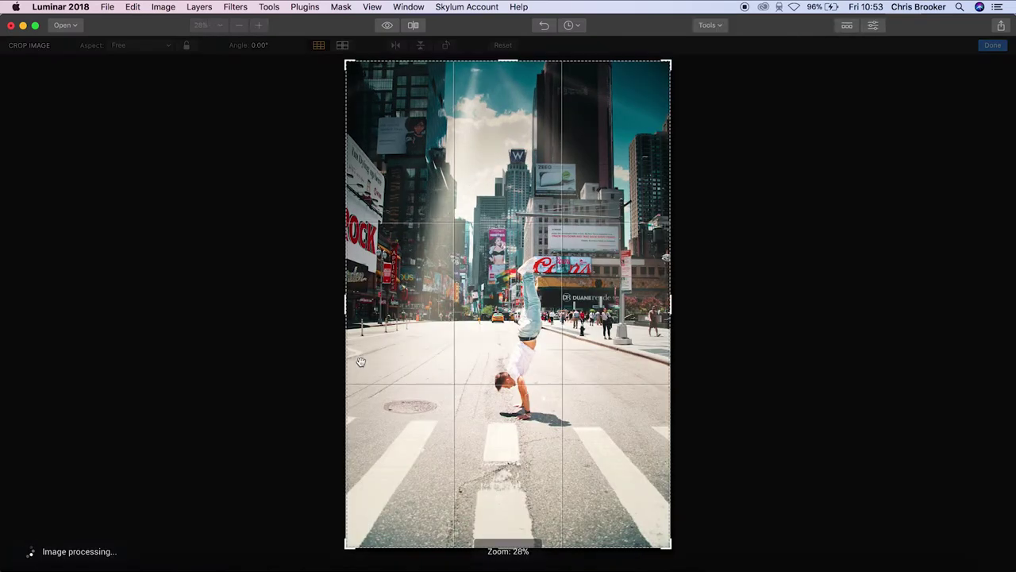
pyautogui.moveTo(347, 304); pyautogui.dragTo(363, 304)
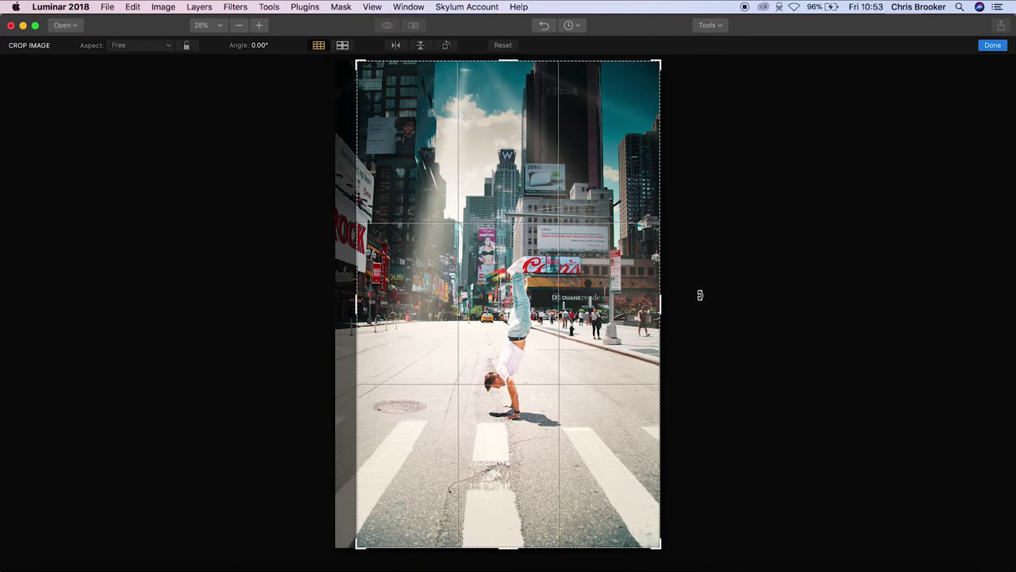
pyautogui.moveTo(684, 306); pyautogui.dragTo(682, 310)
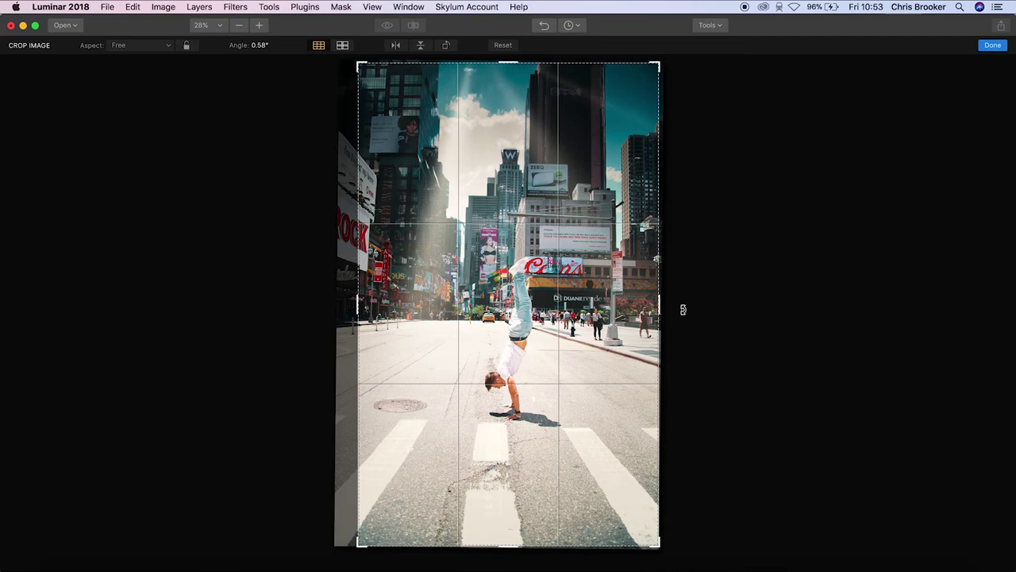
# - Apply the crop and export a JPEG named NewYorkHandstand at quality 100
pyautogui.press('Return')
pyautogui.click(107, 6)
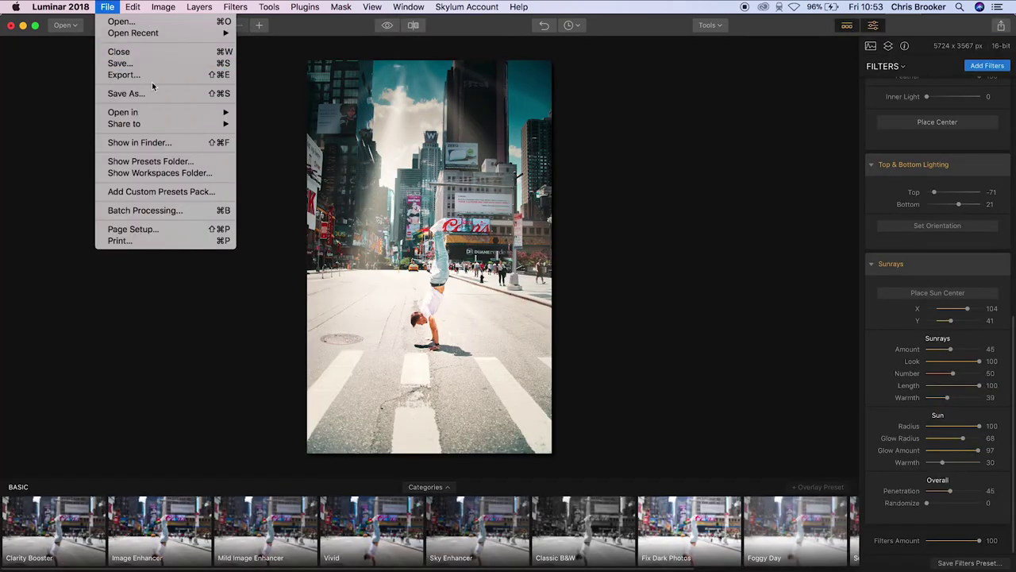
pyautogui.click(147, 77)
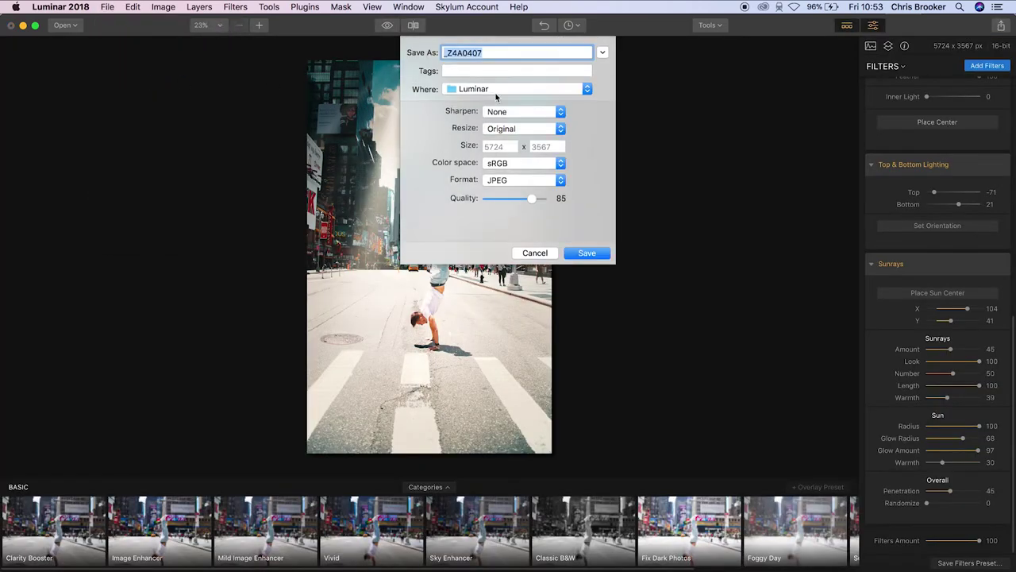
pyautogui.write('NewYorkHandstand')
pyautogui.moveTo(531, 198); pyautogui.dragTo(556, 200)
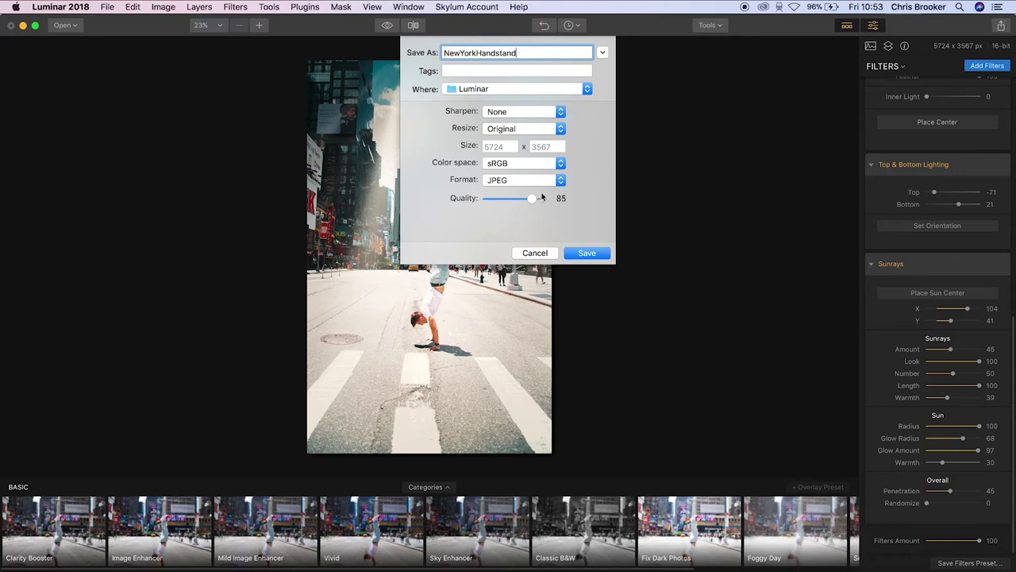
pyautogui.click(587, 252)
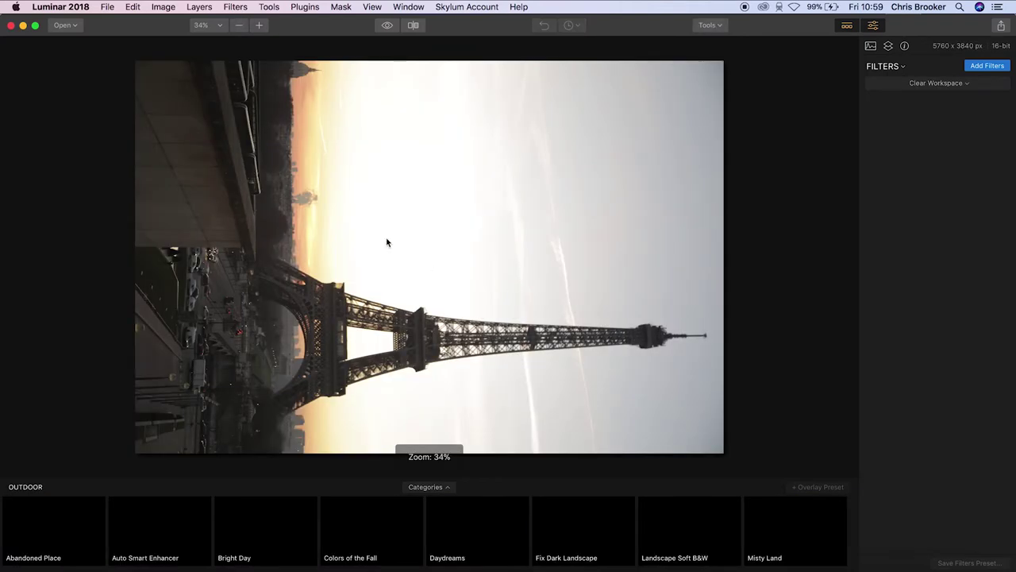
# - Rotate the photo left to upright and apply the Heulandite - Log LUT Mapping filter
pyautogui.click(163, 6)
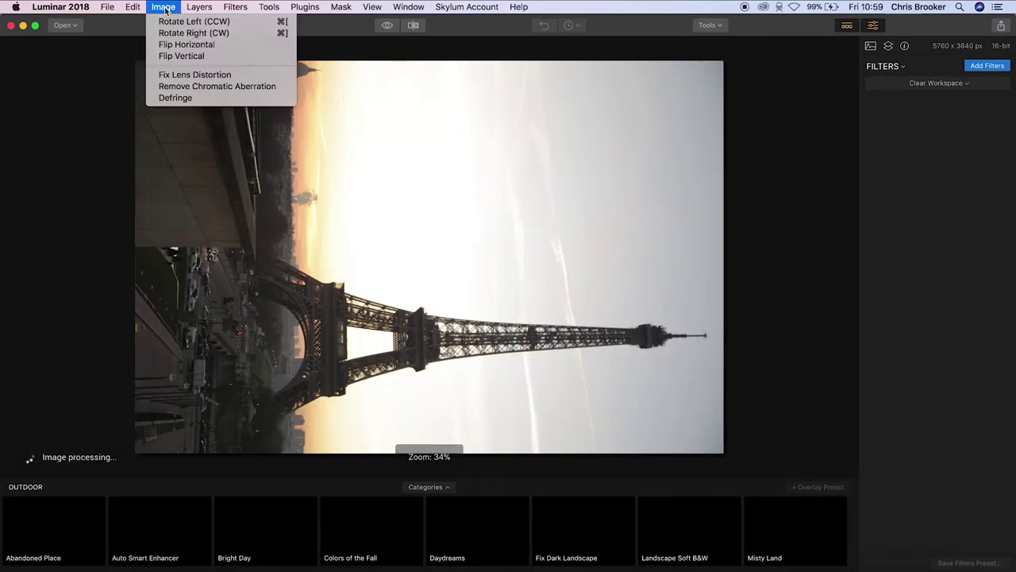
pyautogui.click(190, 21)
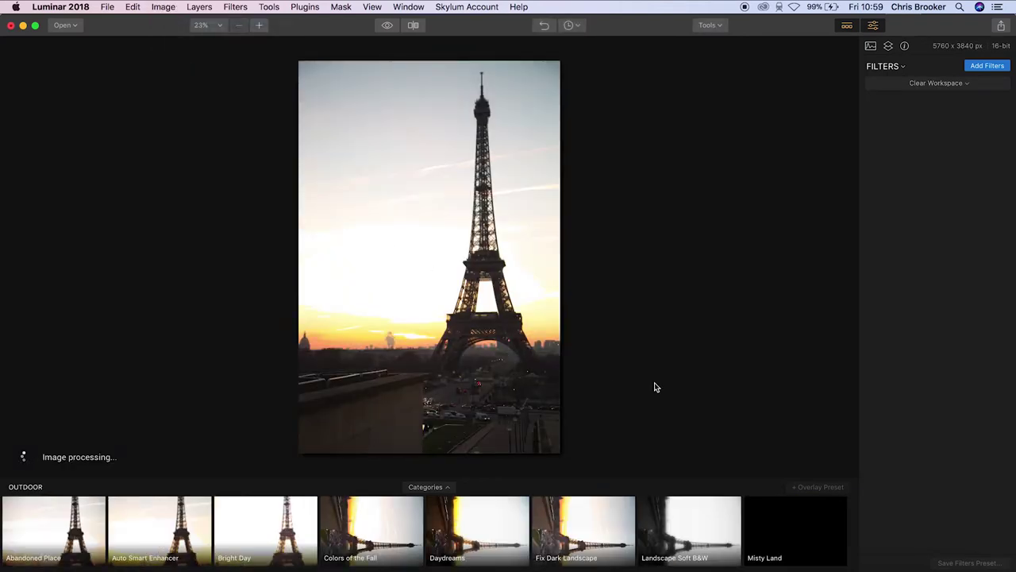
pyautogui.click(988, 68)
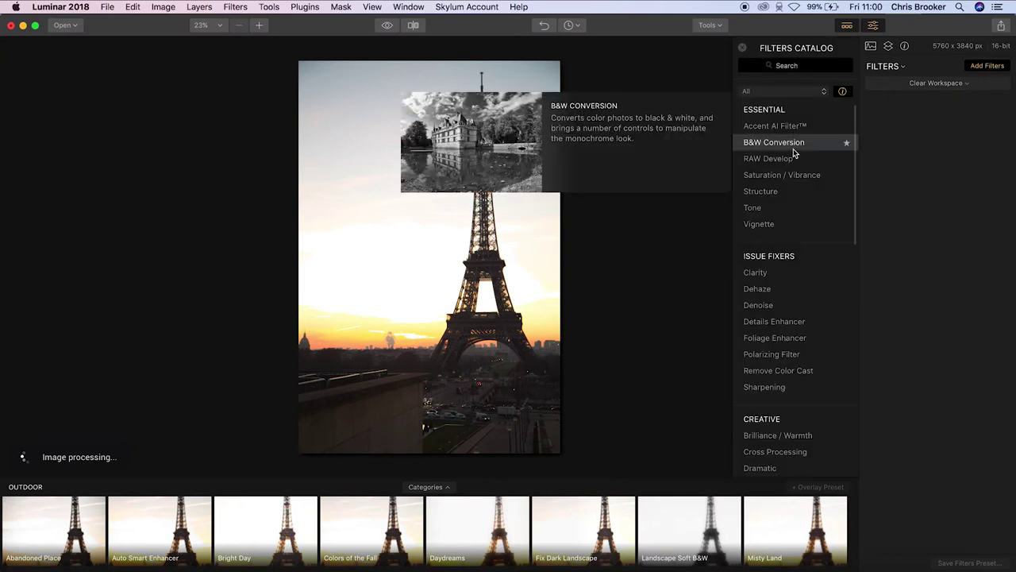
pyautogui.scroll(-5, 782, 338)
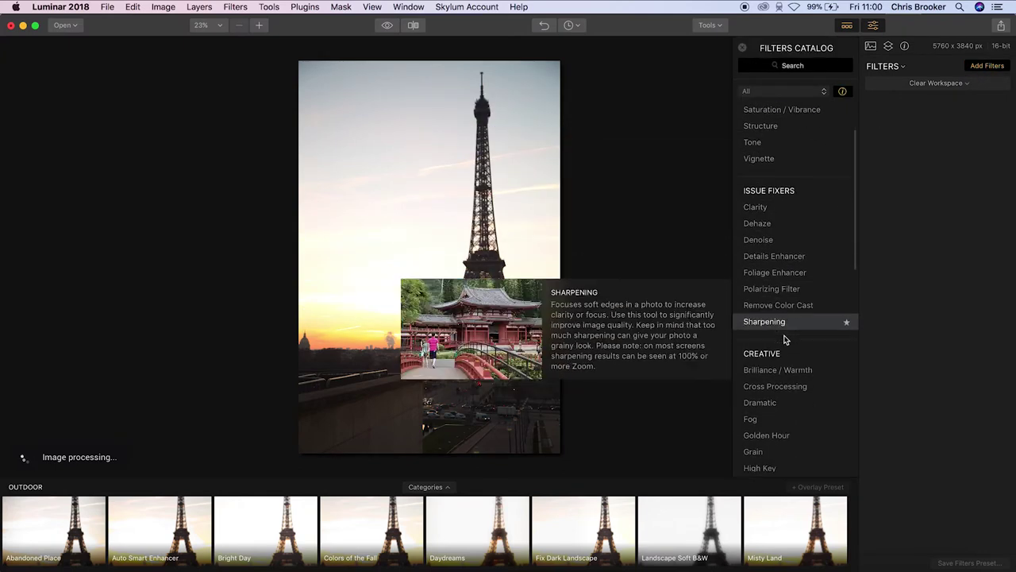
pyautogui.scroll(-10, 782, 340)
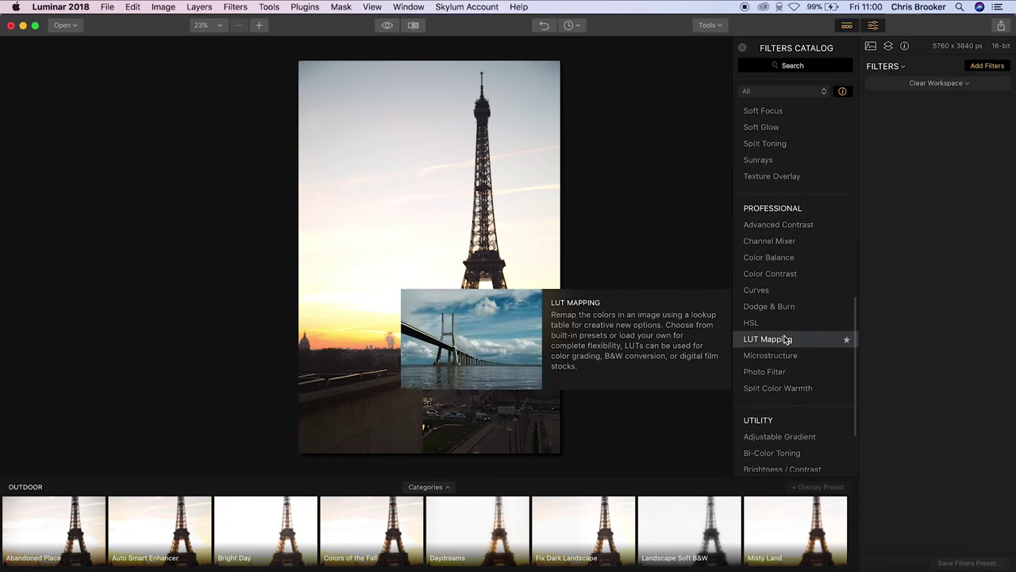
pyautogui.click(768, 344)
pyautogui.click(941, 137)
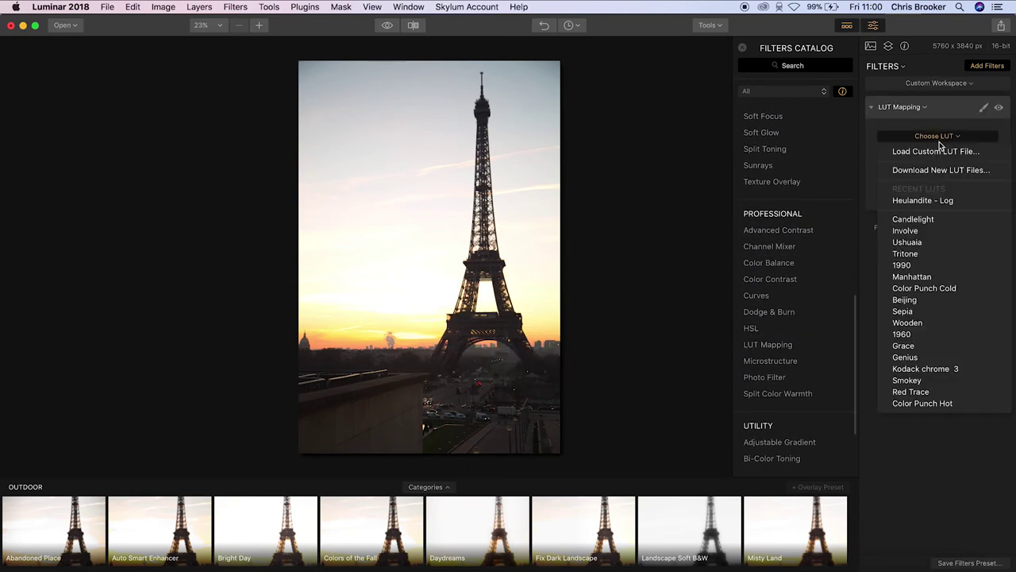
pyautogui.click(940, 200)
# - Add RAW Develop with Highlights -100, Shadows 77, Exposure 0.32, and lower the LUT Amount
pyautogui.scroll(12, 797, 218)
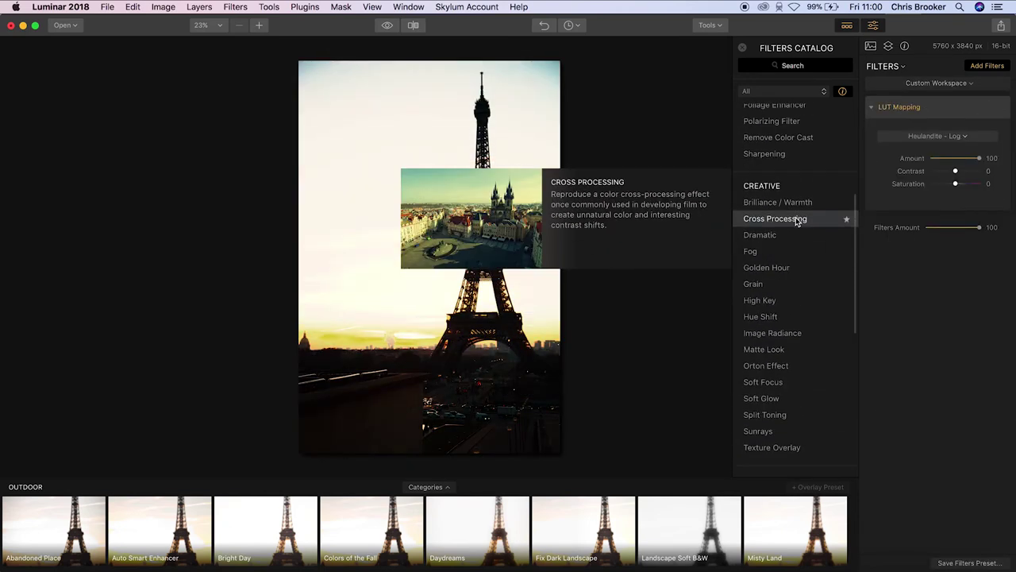
pyautogui.scroll(2, 790, 207)
pyautogui.click(772, 159)
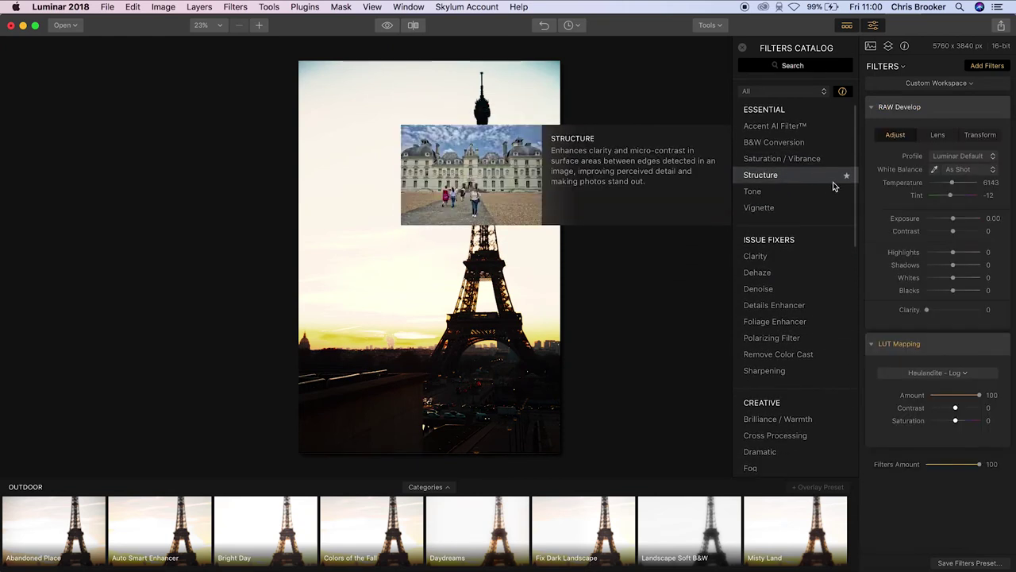
pyautogui.moveTo(948, 255); pyautogui.dragTo(902, 265)
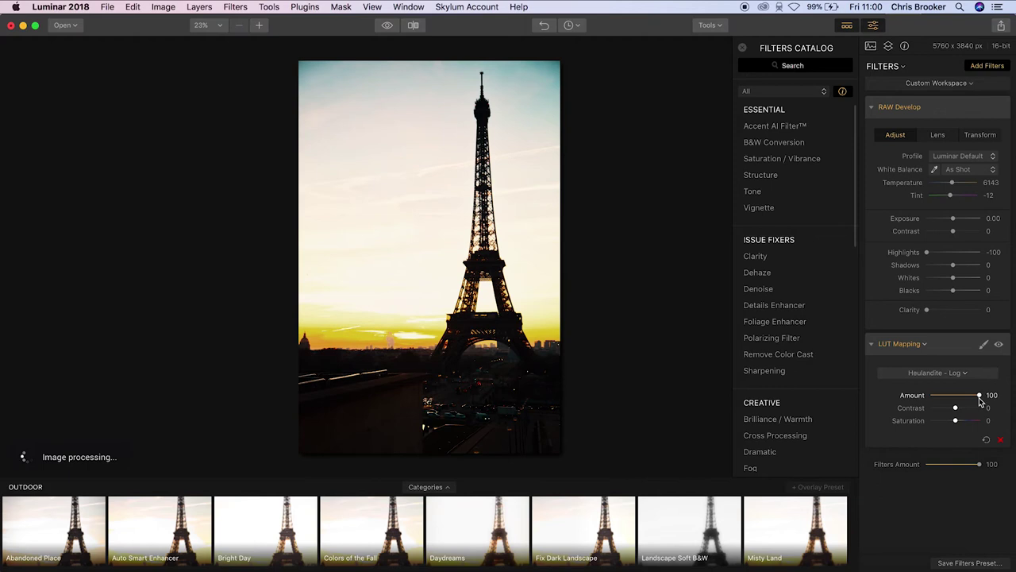
pyautogui.moveTo(980, 396); pyautogui.dragTo(945, 406)
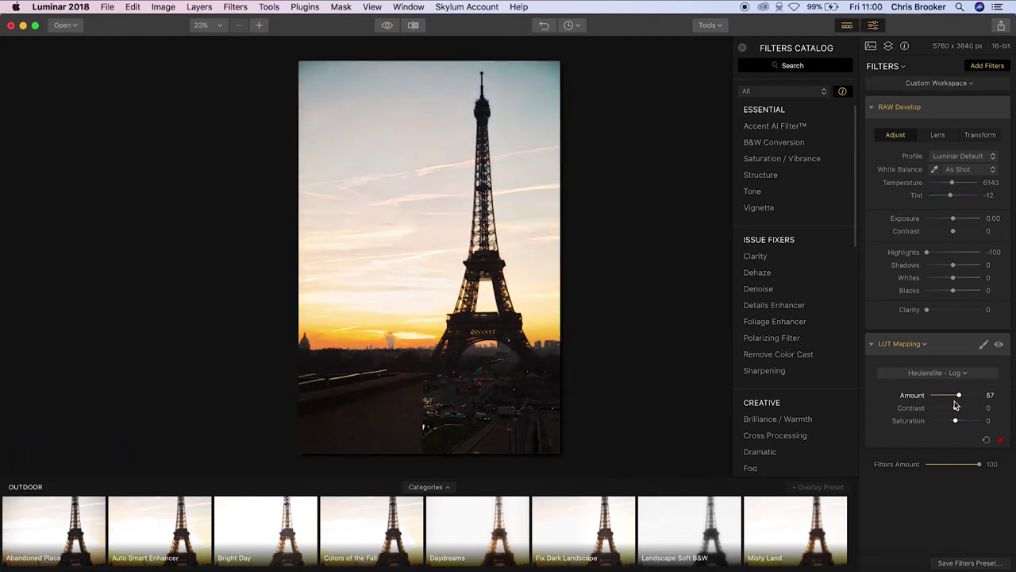
pyautogui.click(872, 344)
pyautogui.moveTo(953, 218); pyautogui.dragTo(949, 219)
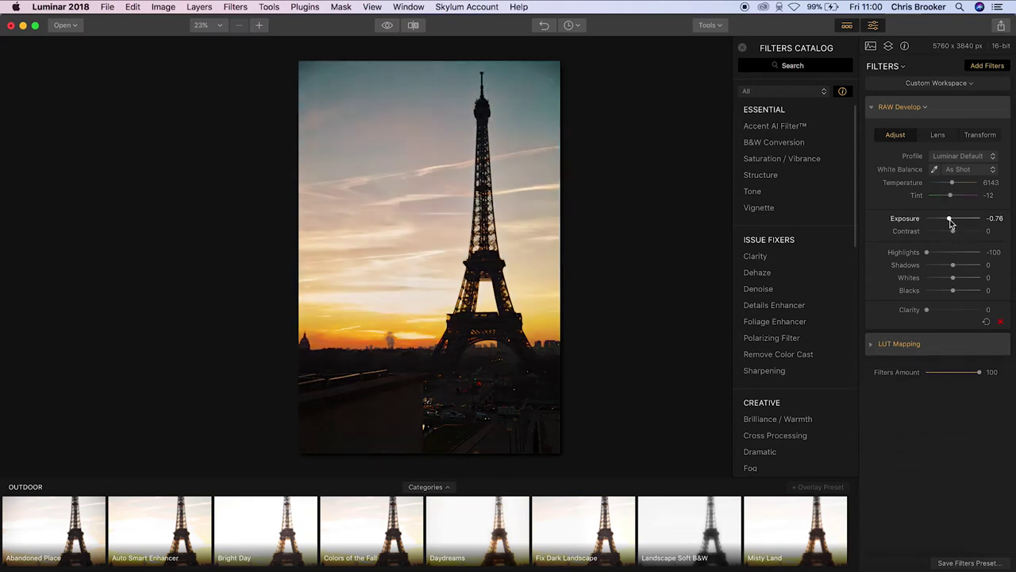
pyautogui.moveTo(970, 270); pyautogui.dragTo(927, 254)
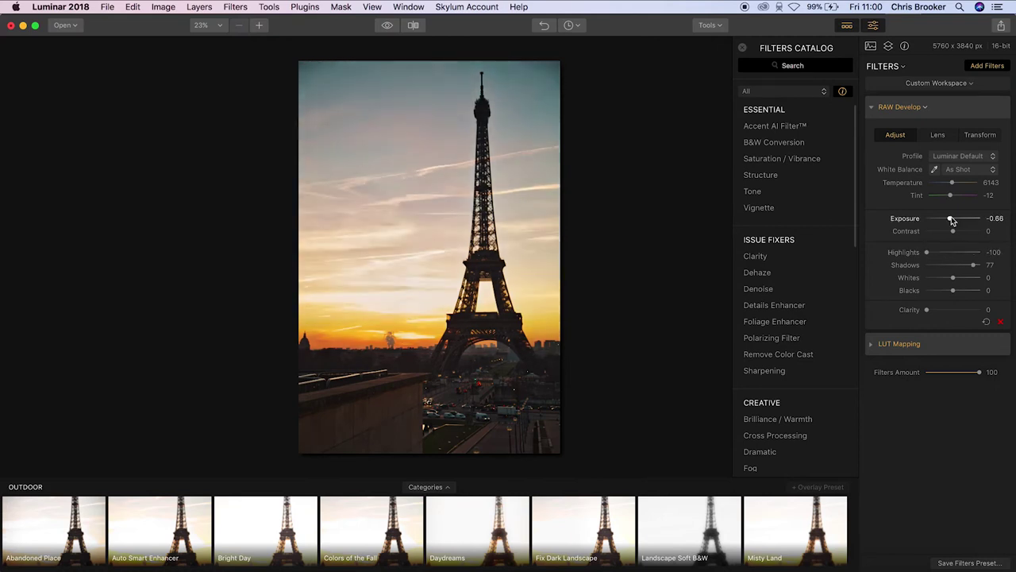
pyautogui.moveTo(951, 218); pyautogui.dragTo(957, 222)
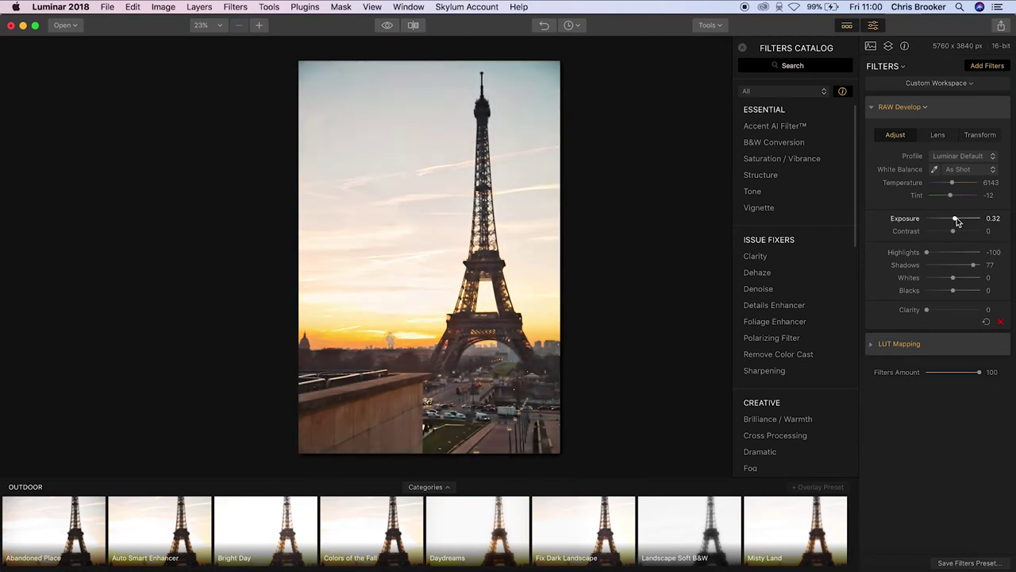
pyautogui.moveTo(810, 217)
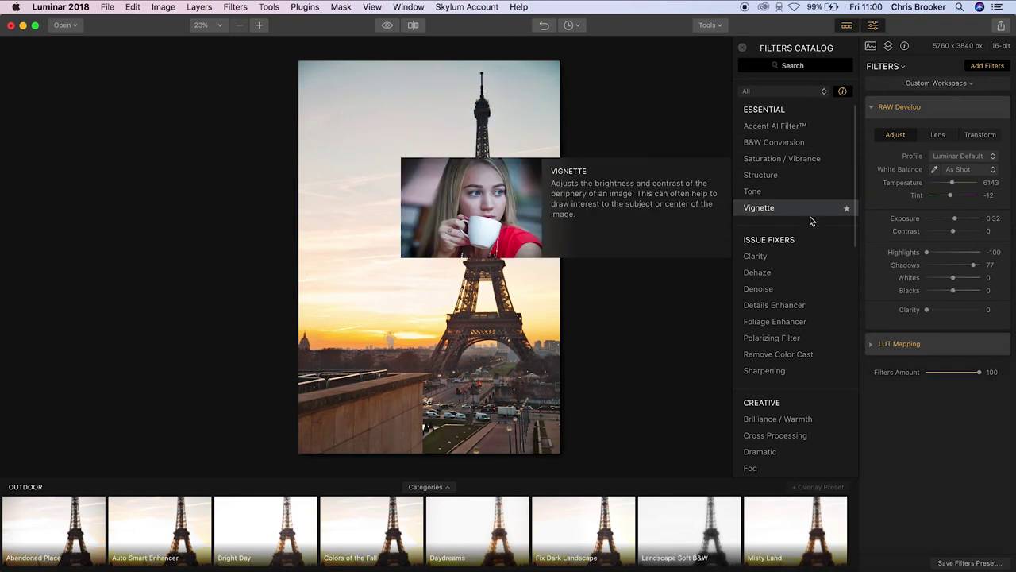
pyautogui.scroll(-6, 810, 238)
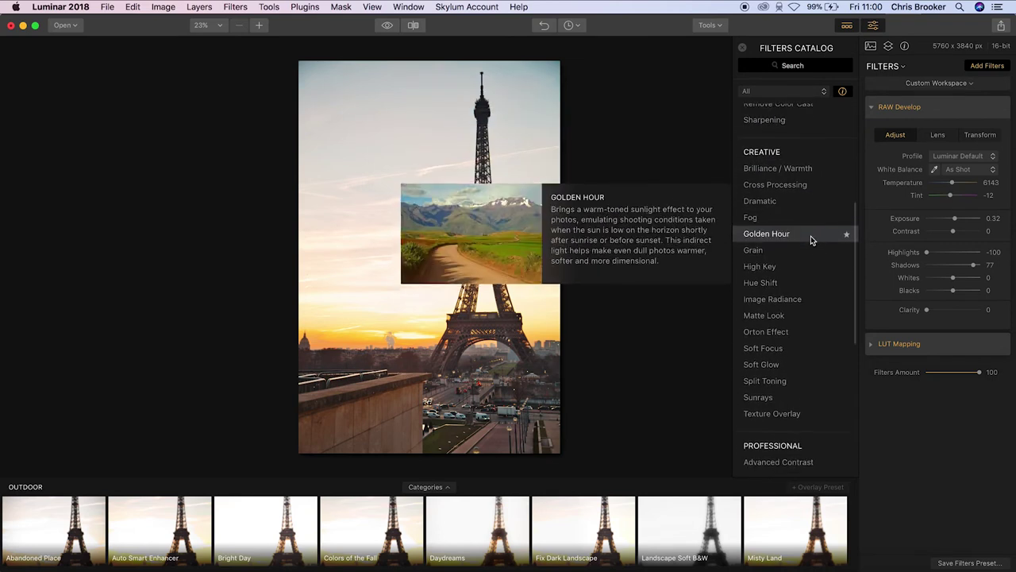
pyautogui.scroll(-8, 811, 236)
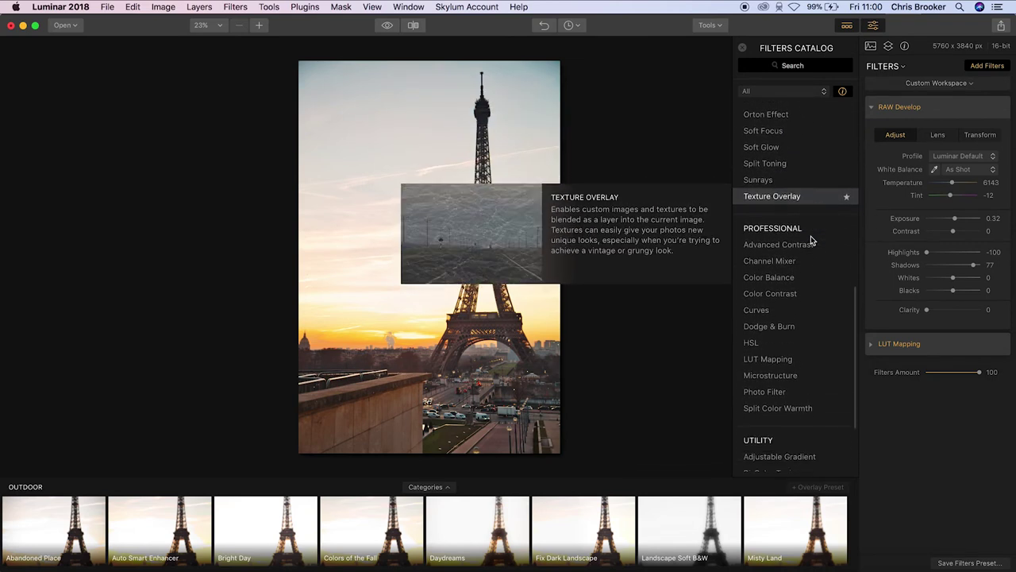
pyautogui.scroll(-4, 811, 236)
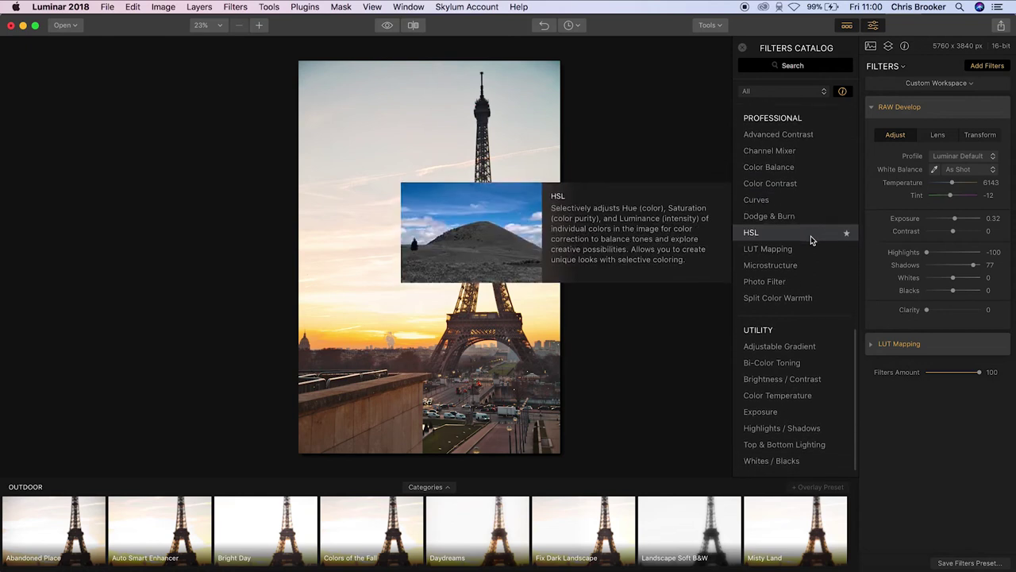
# - Add Top & Bottom Lighting at Top -100, Bottom 31, with the gradient rotated -32° and Blend 130
pyautogui.click(801, 447)
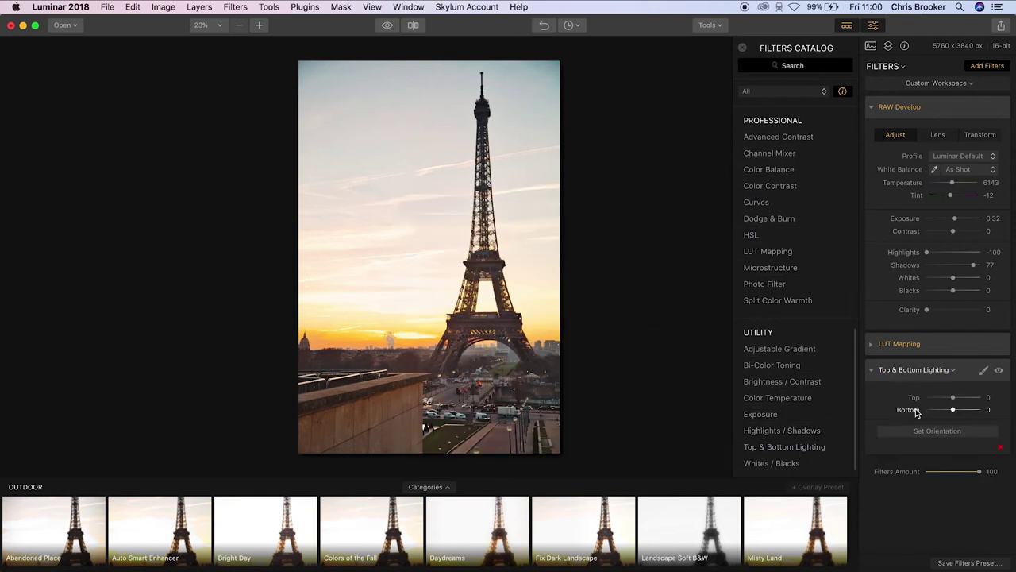
pyautogui.moveTo(953, 397)
pyautogui.mouseDown()
pyautogui.moveTo(915, 401)
pyautogui.moveTo(962, 410)
pyautogui.mouseUp()
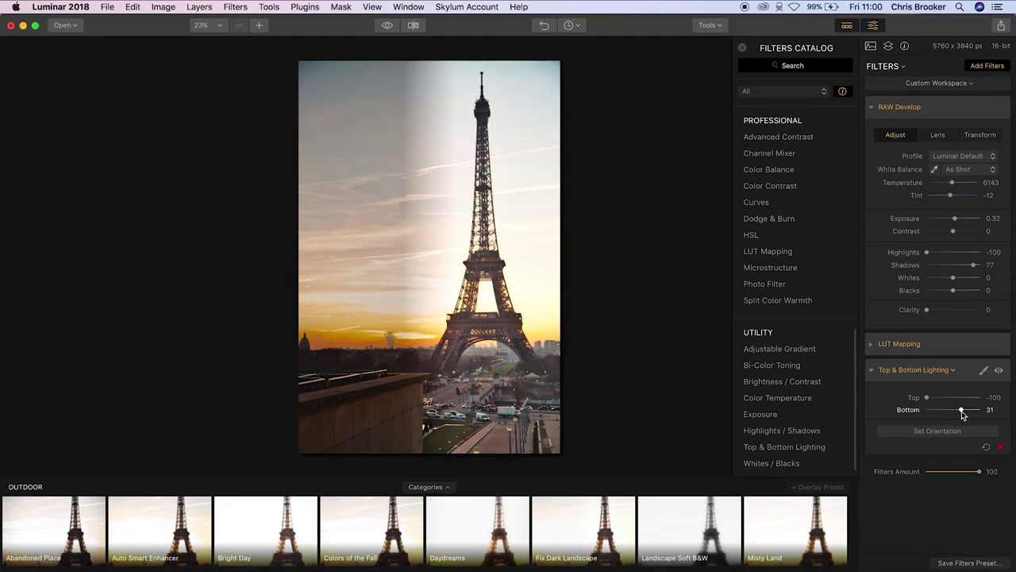
pyautogui.click(938, 430)
pyautogui.moveTo(428, 254)
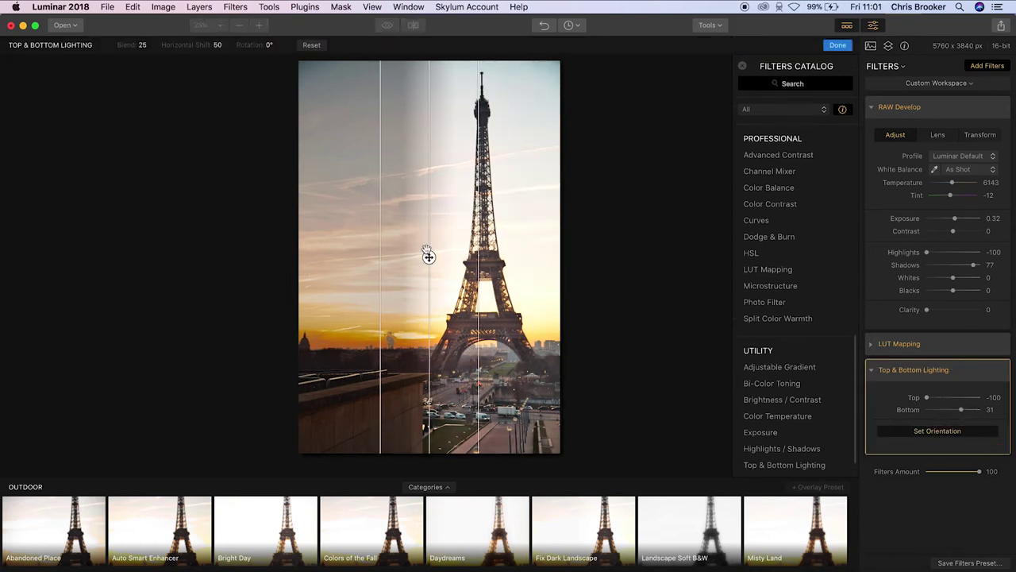
pyautogui.moveTo(429, 256); pyautogui.dragTo(462, 230)
pyautogui.moveTo(438, 184); pyautogui.dragTo(436, 58)
pyautogui.moveTo(425, 168); pyautogui.dragTo(430, 321)
pyautogui.moveTo(482, 235); pyautogui.dragTo(449, 212)
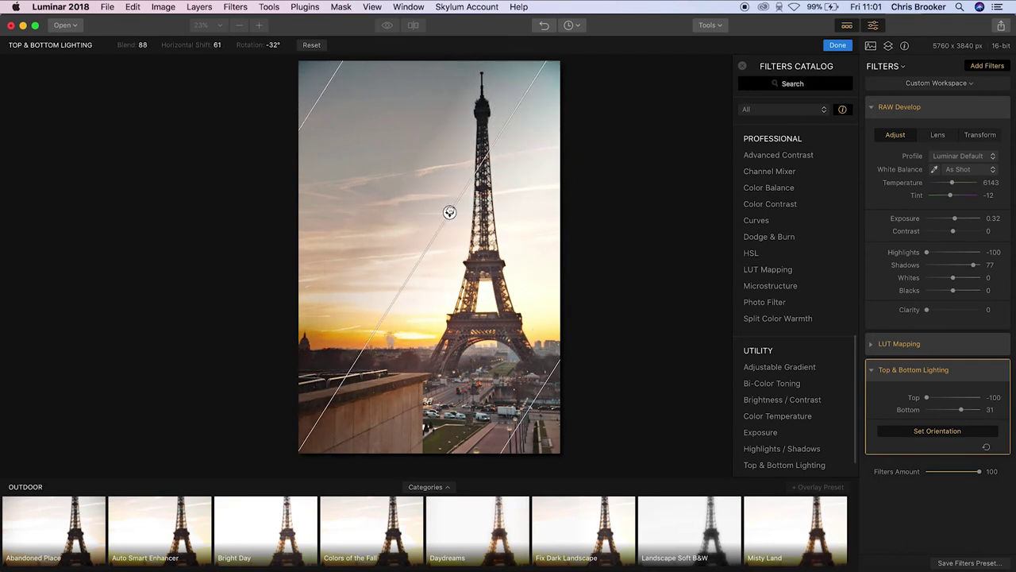
pyautogui.moveTo(310, 111); pyautogui.dragTo(447, 211)
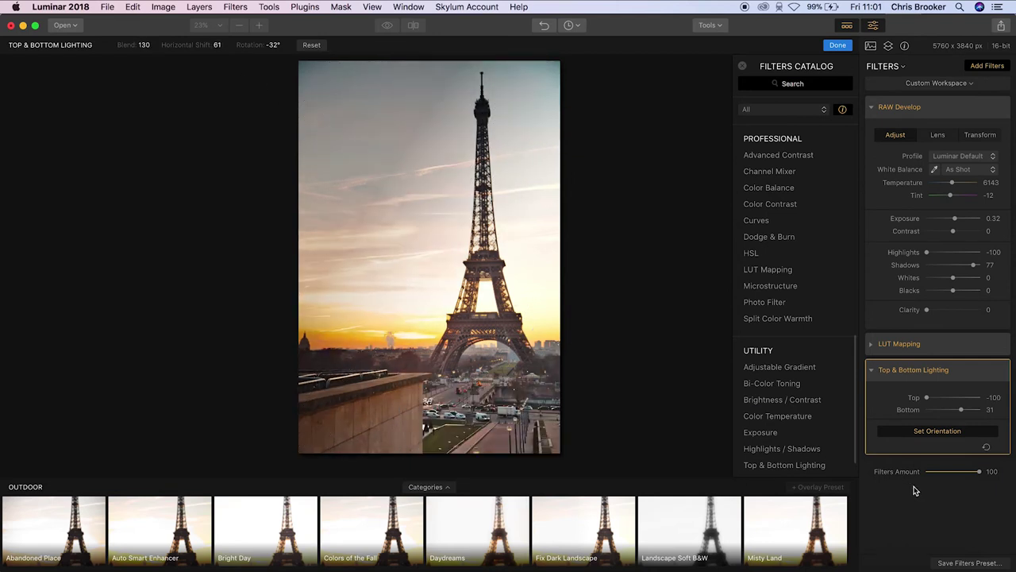
pyautogui.click(889, 369)
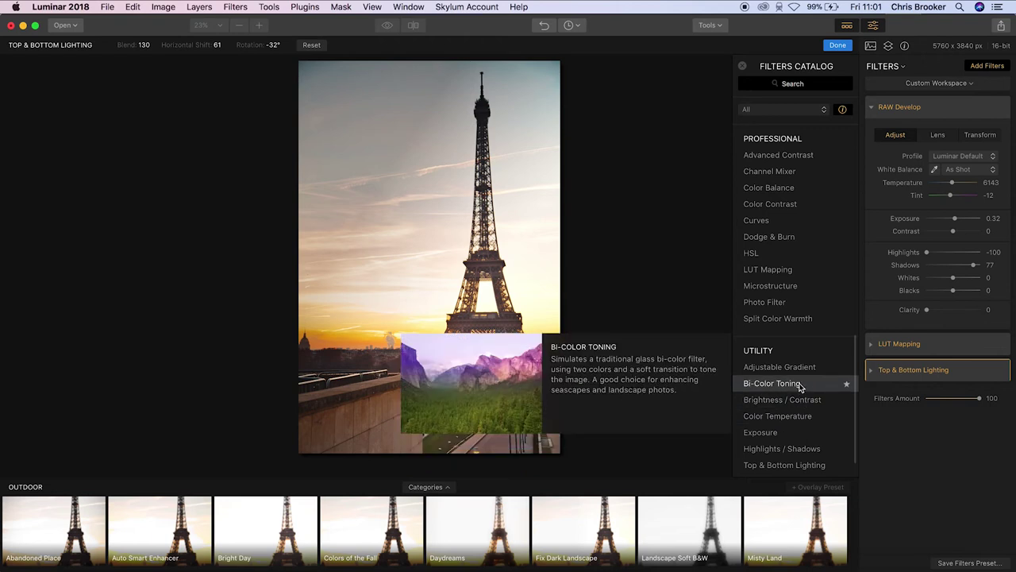
# - Add Sunrays with the sun on the horizon left of the tower, at Amount 30, Number 35, Length 56
pyautogui.scroll(5, 786, 239)
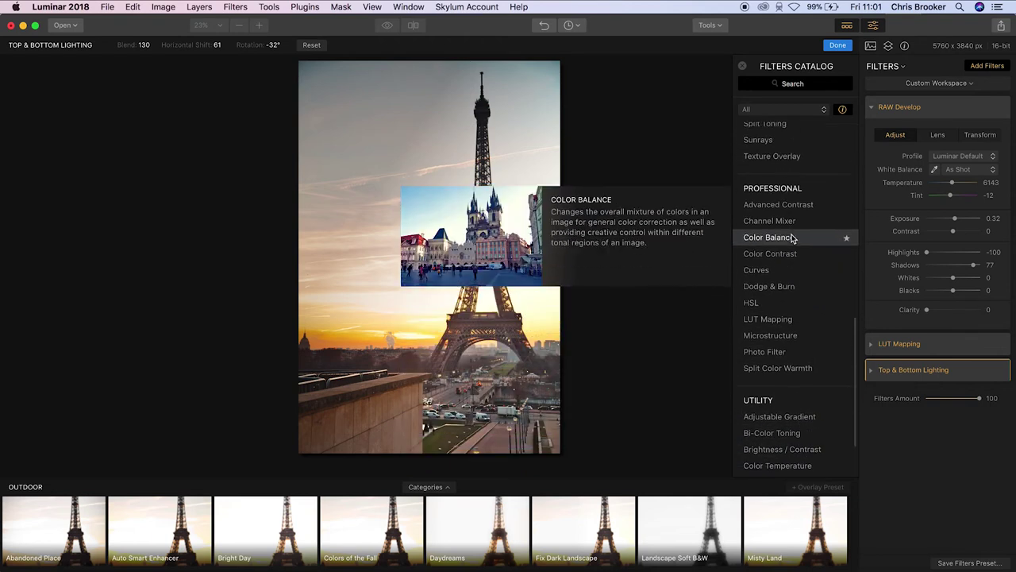
pyautogui.click(762, 199)
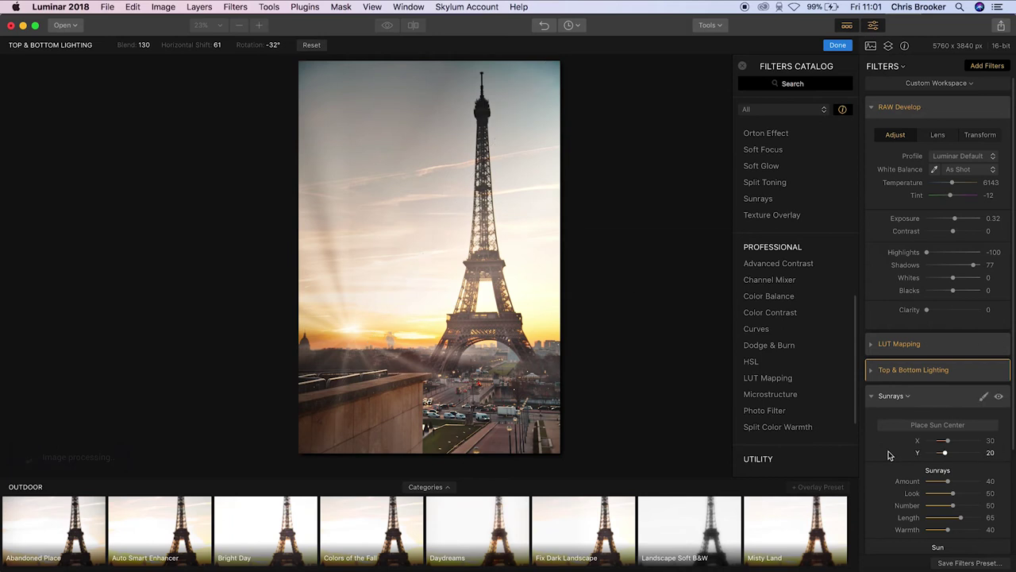
pyautogui.scroll(-1, 890, 452)
pyautogui.click(931, 419)
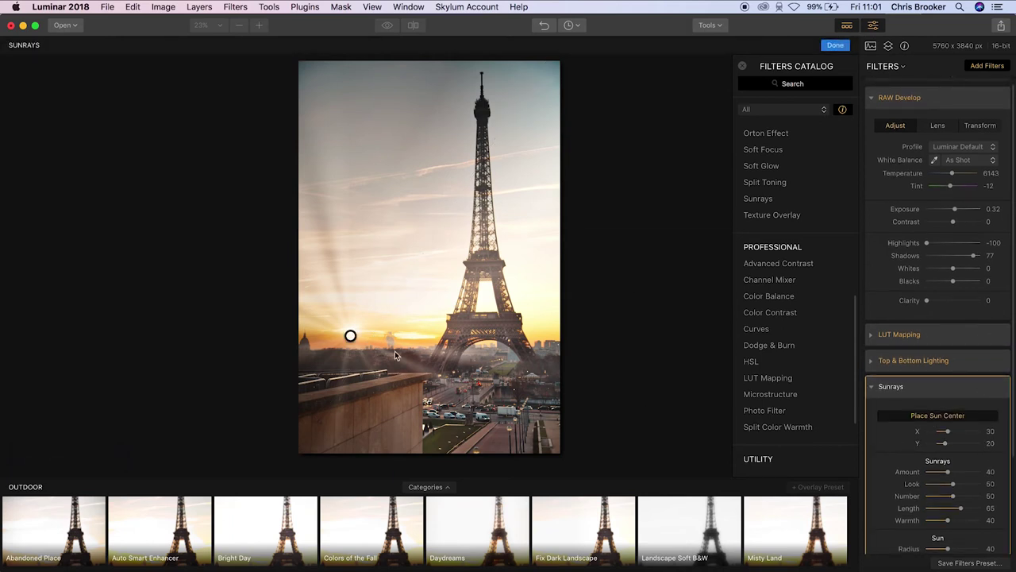
pyautogui.moveTo(348, 335); pyautogui.dragTo(410, 335)
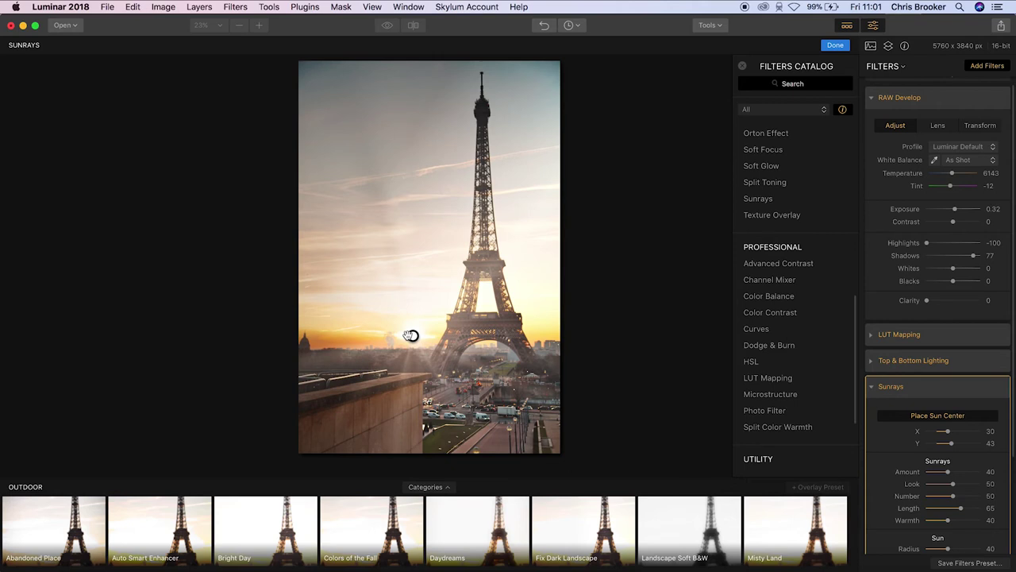
pyautogui.moveTo(948, 471); pyautogui.dragTo(956, 509)
pyautogui.click(905, 386)
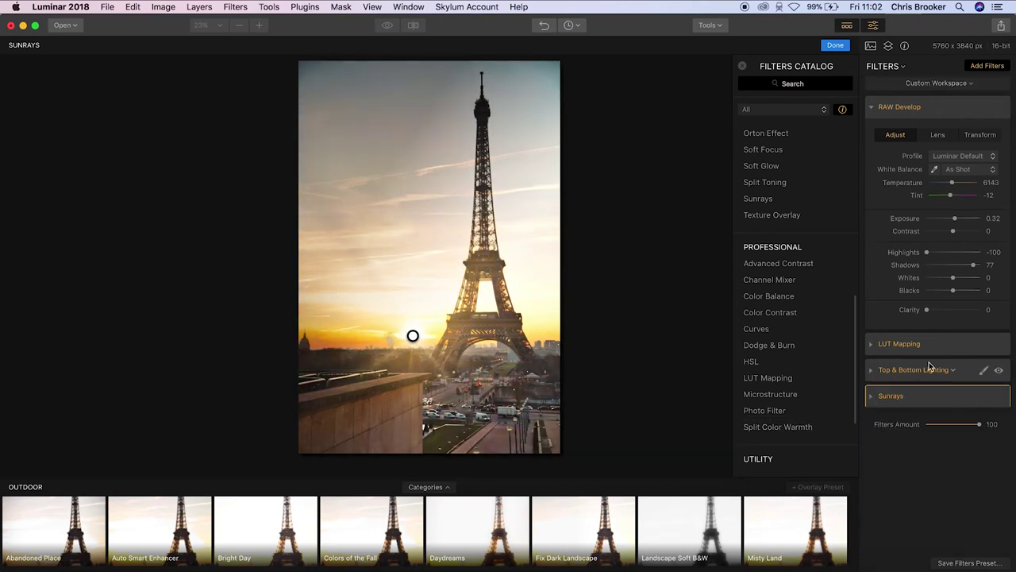
# - Toggle the Sunrays filter off and on to compare, leaving it visible
pyautogui.click(1000, 398)
pyautogui.click(1000, 398)
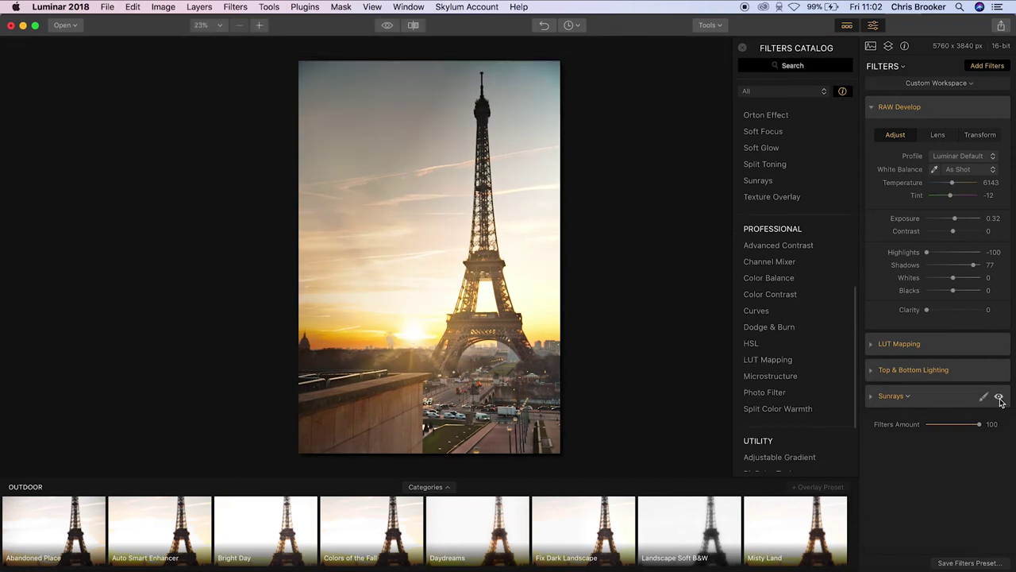
pyautogui.click(1000, 397)
pyautogui.click(1000, 398)
pyautogui.click(1000, 398)
pyautogui.click(1000, 398)
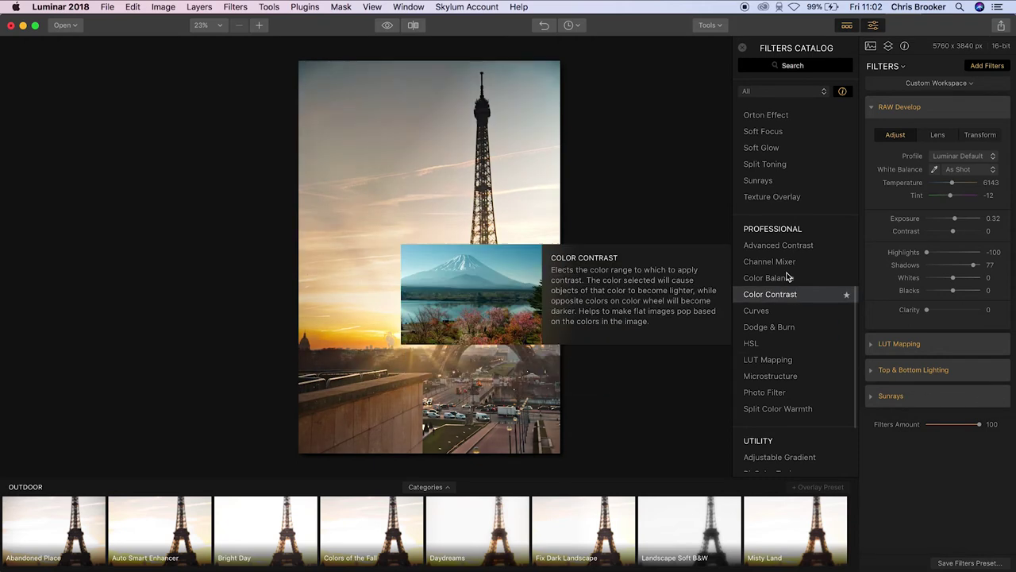
# - Add Hue Shift, reset Hue to 0, then nudge it to about -7 for pinker-orange tones
pyautogui.scroll(2, 785, 270)
pyautogui.scroll(5, 784, 270)
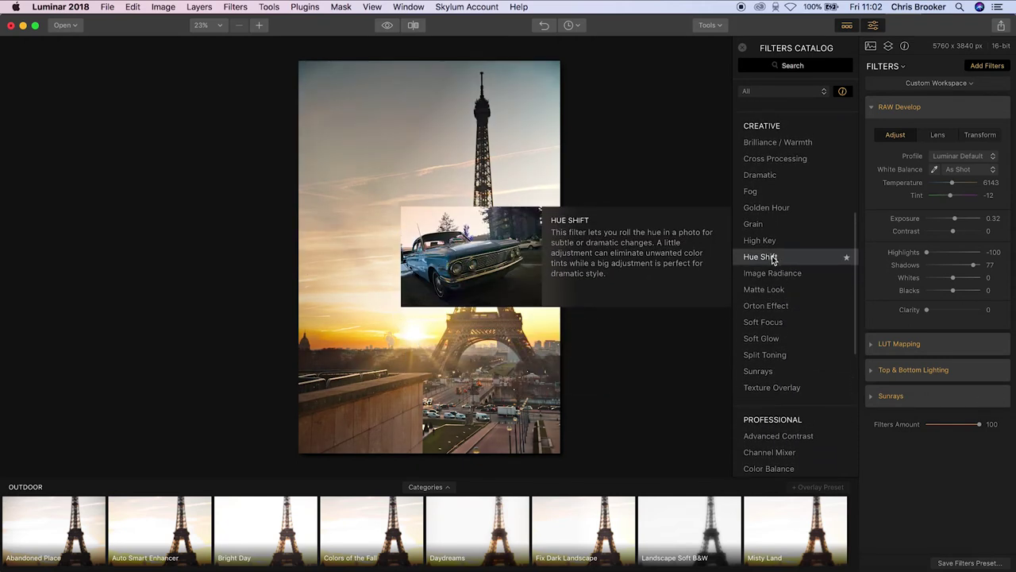
pyautogui.click(773, 259)
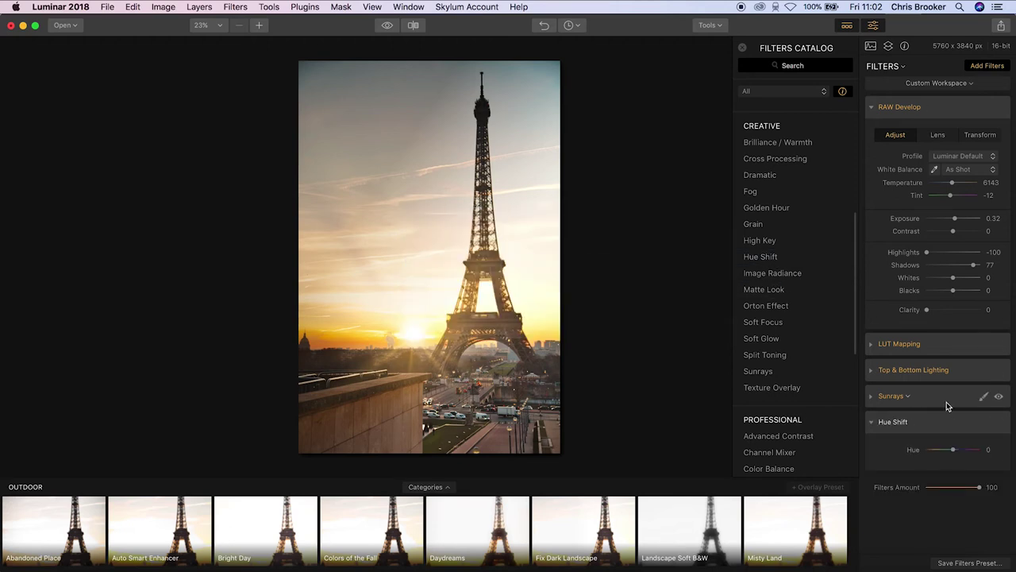
pyautogui.moveTo(953, 449); pyautogui.dragTo(955, 454)
pyautogui.doubleClick(954, 451)
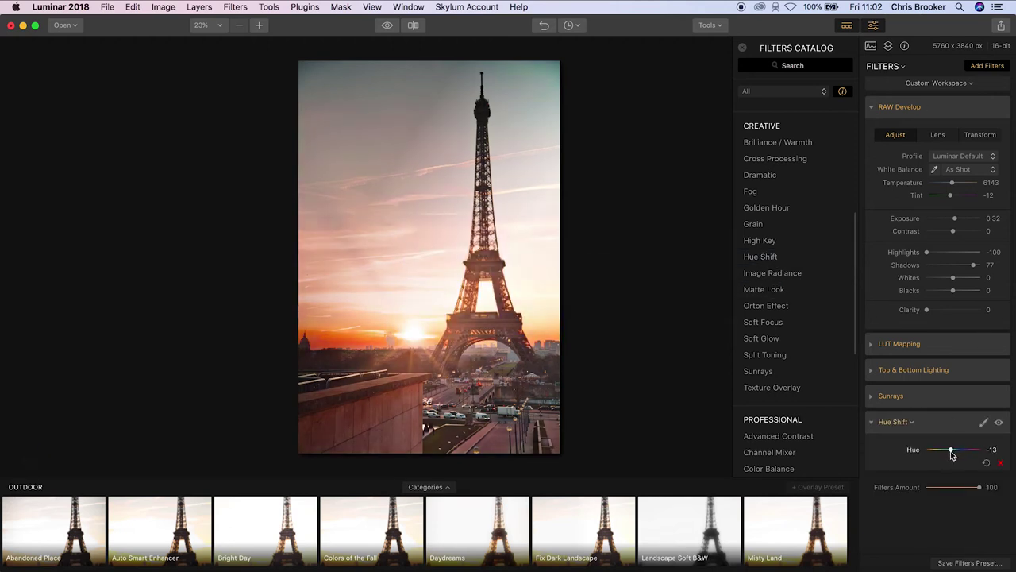
pyautogui.moveTo(954, 455); pyautogui.dragTo(952, 454)
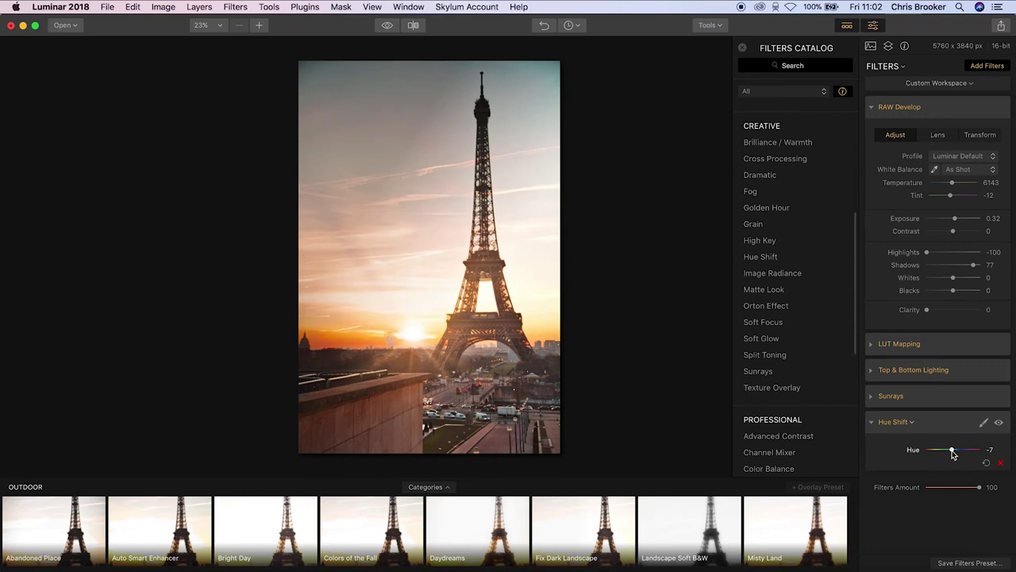
pyautogui.click(873, 424)
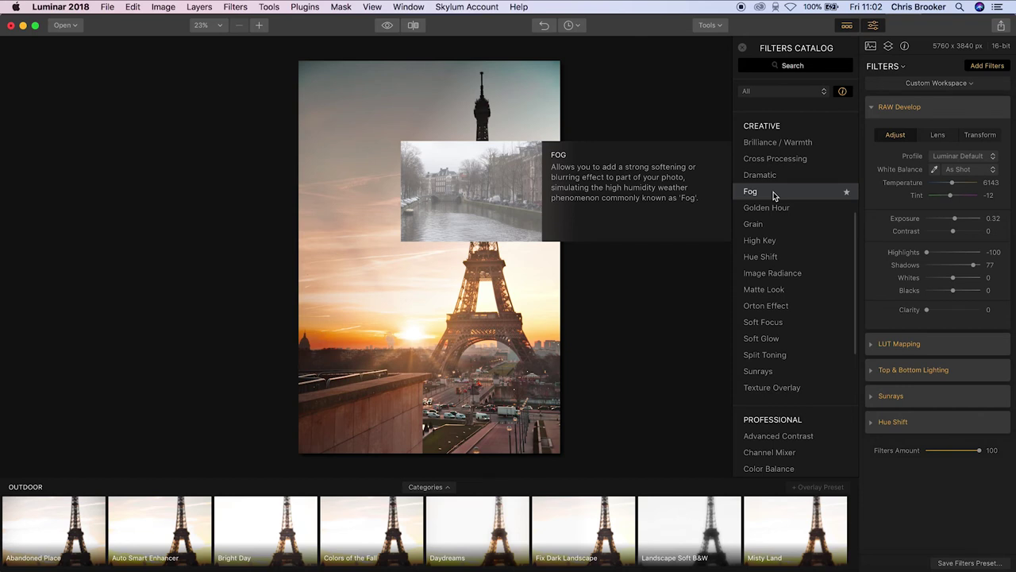
# - Add a Fog filter, leaving its Amount at 0
pyautogui.scroll(1, 772, 194)
pyautogui.moveTo(776, 260); pyautogui.dragTo(866, 544)
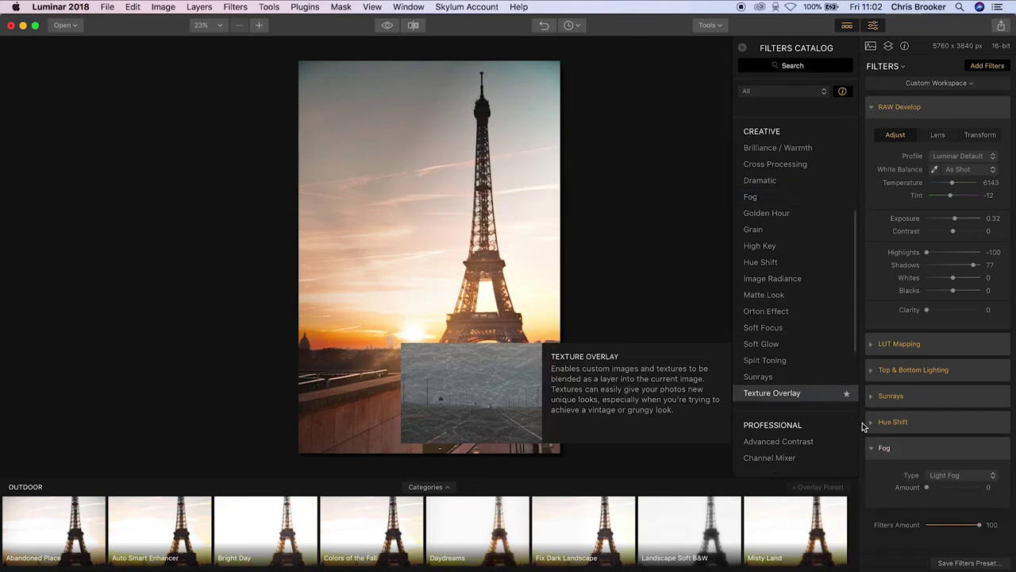
pyautogui.moveTo(929, 490)
pyautogui.mouseDown()
pyautogui.moveTo(948, 489)
pyautogui.moveTo(921, 490)
pyautogui.mouseUp()
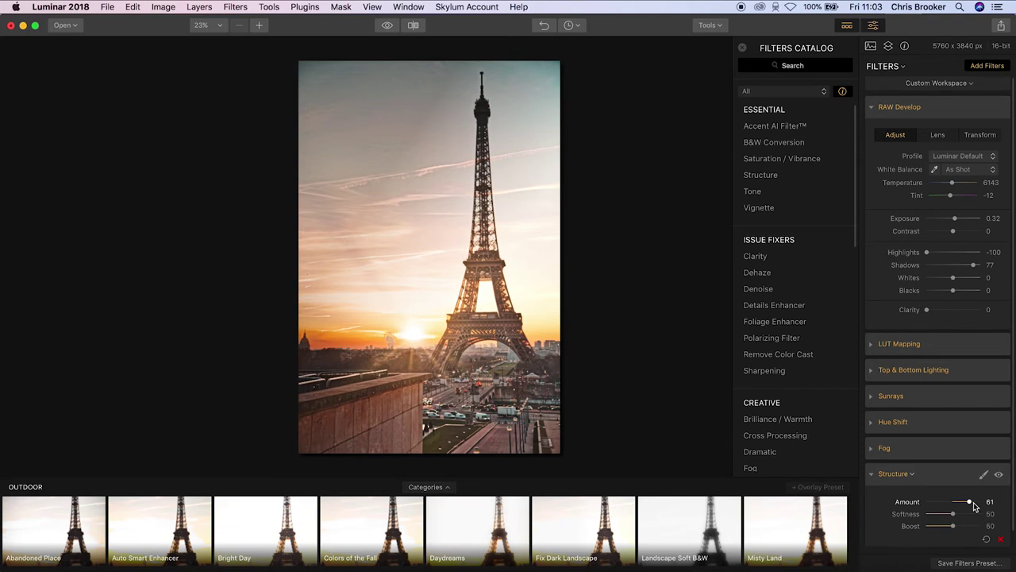
# - Set Structure to Amount 36, Softness 0, Boost 36, toggling it off and on to compare
pyautogui.moveTo(952, 514); pyautogui.dragTo(979, 519)
pyautogui.click(998, 476)
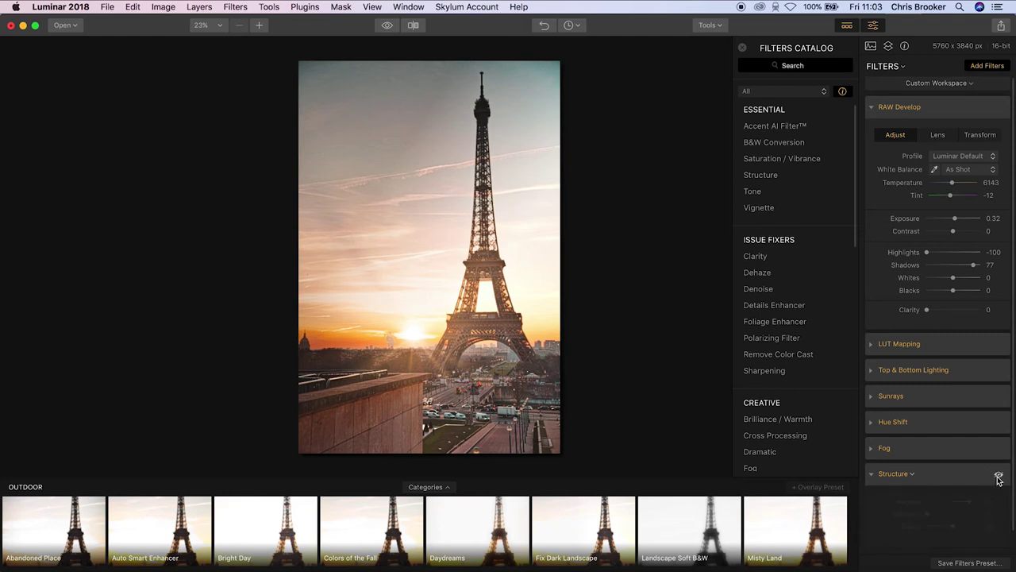
pyautogui.click(998, 476)
pyautogui.click(998, 476)
pyautogui.click(999, 476)
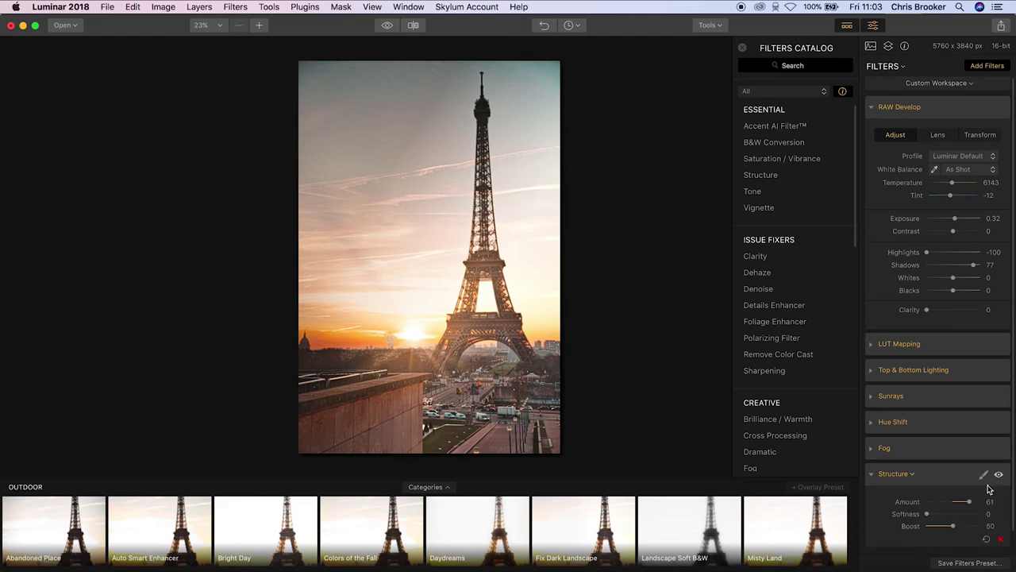
pyautogui.moveTo(972, 506)
pyautogui.mouseDown()
pyautogui.moveTo(945, 507)
pyautogui.moveTo(969, 509)
pyautogui.mouseUp()
pyautogui.click(999, 475)
pyautogui.click(999, 475)
# - Close the filters catalog and show a before/after split with the divider moved left
pyautogui.click(742, 49)
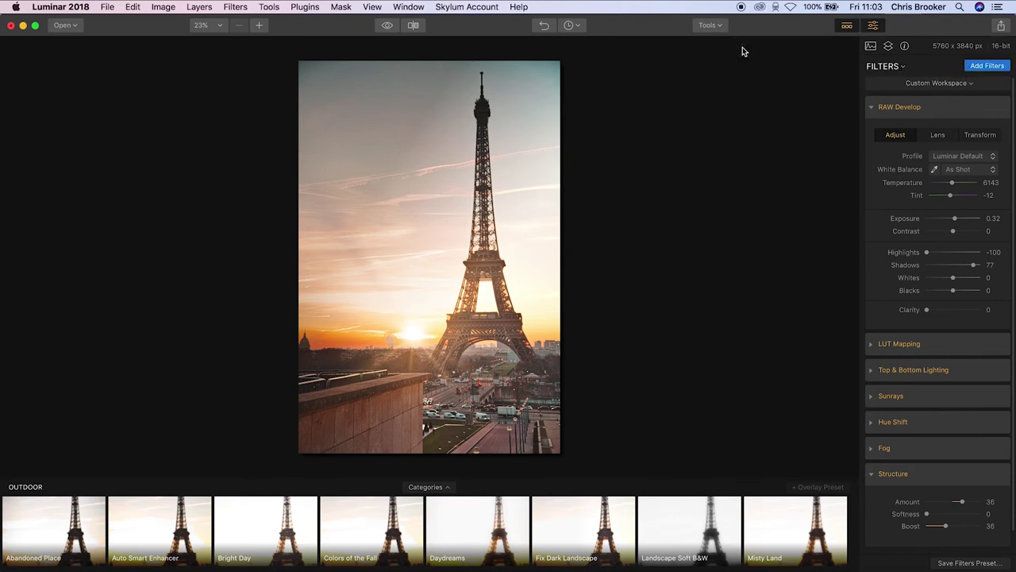
pyautogui.click(413, 25)
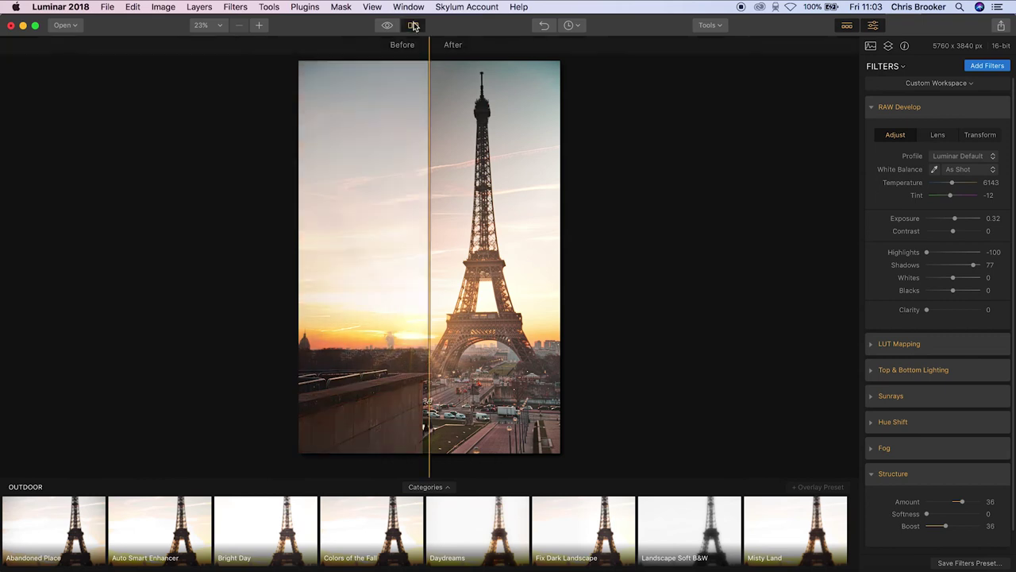
pyautogui.moveTo(429, 191); pyautogui.dragTo(408, 253)
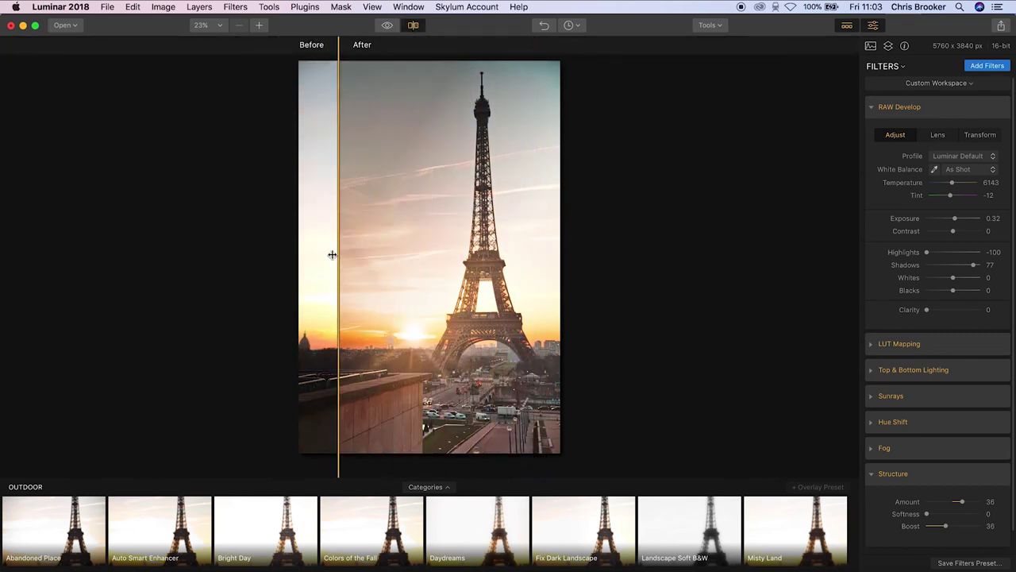